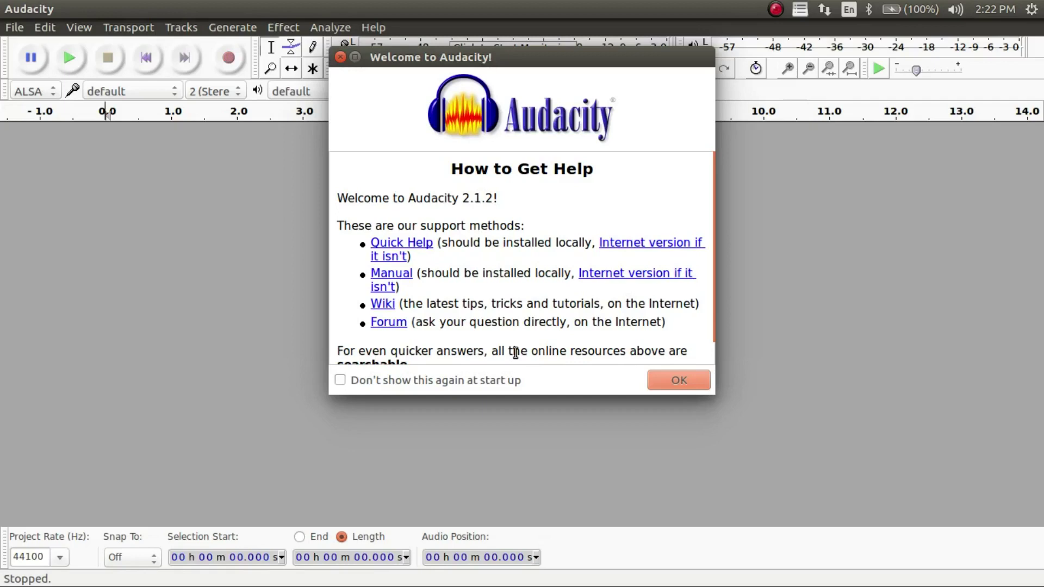
Dismiss the welcome message and open sample.aup from the recent files list.
click(676, 389)
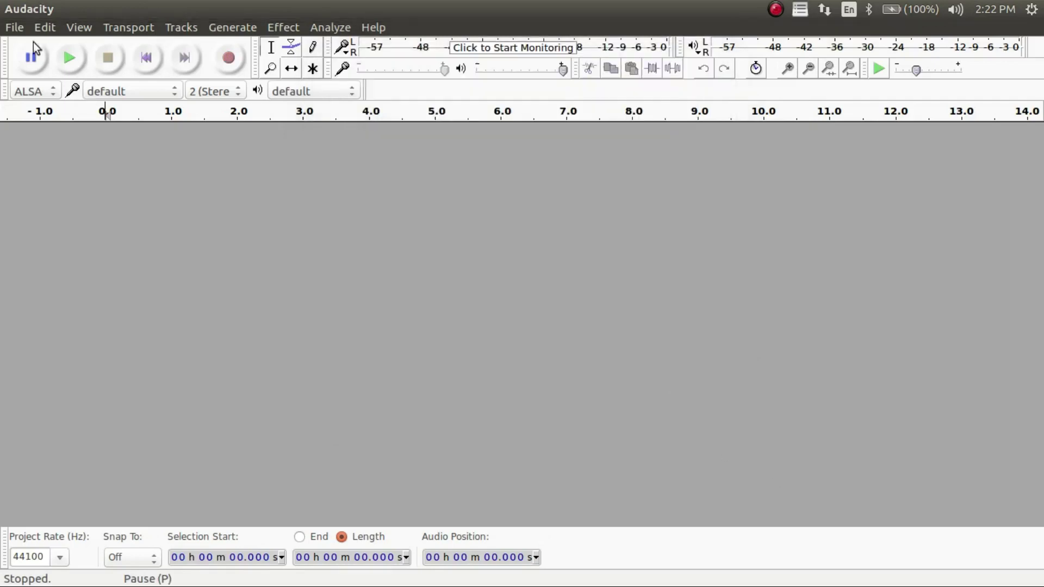
click(14, 28)
mouse_move(208, 78)
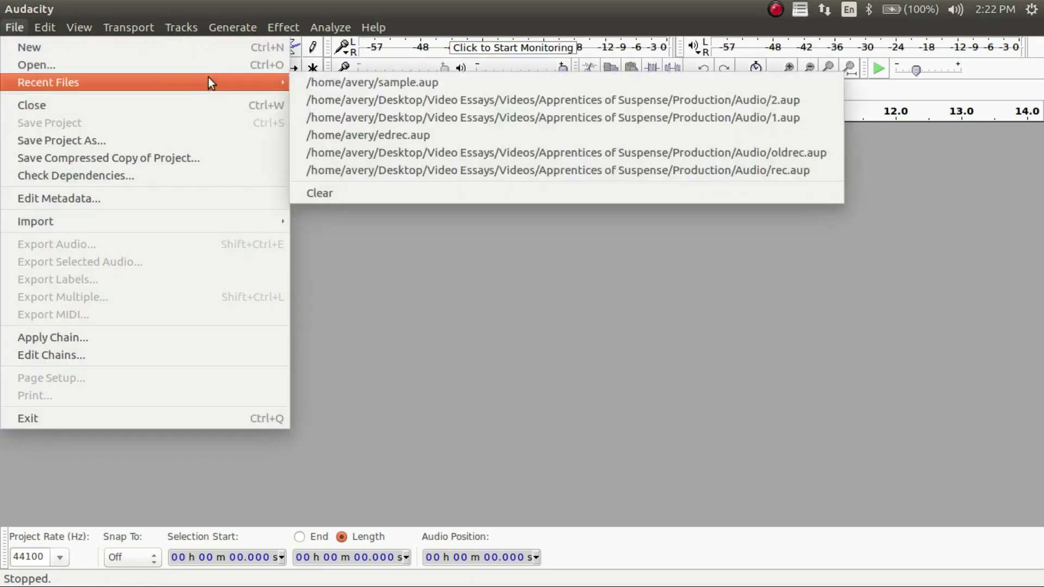
click(321, 83)
click(143, 60)
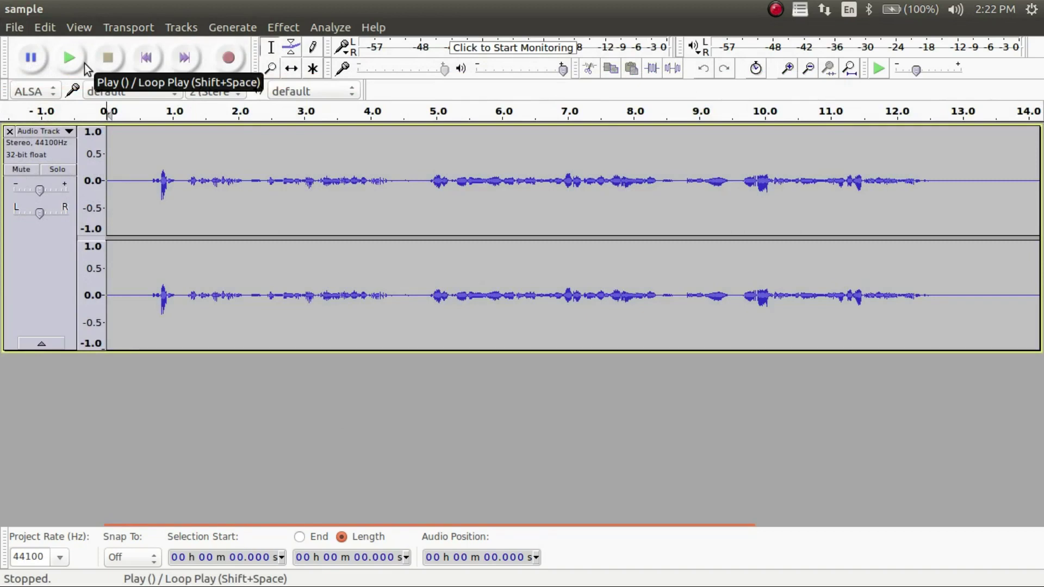
click(73, 63)
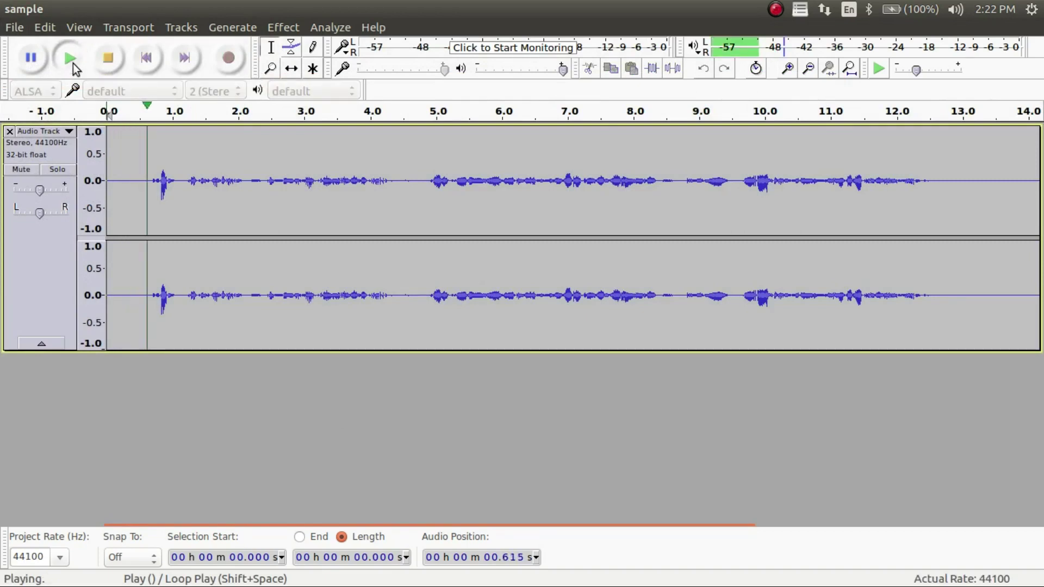
key(XF86AudioRaiseVolume)
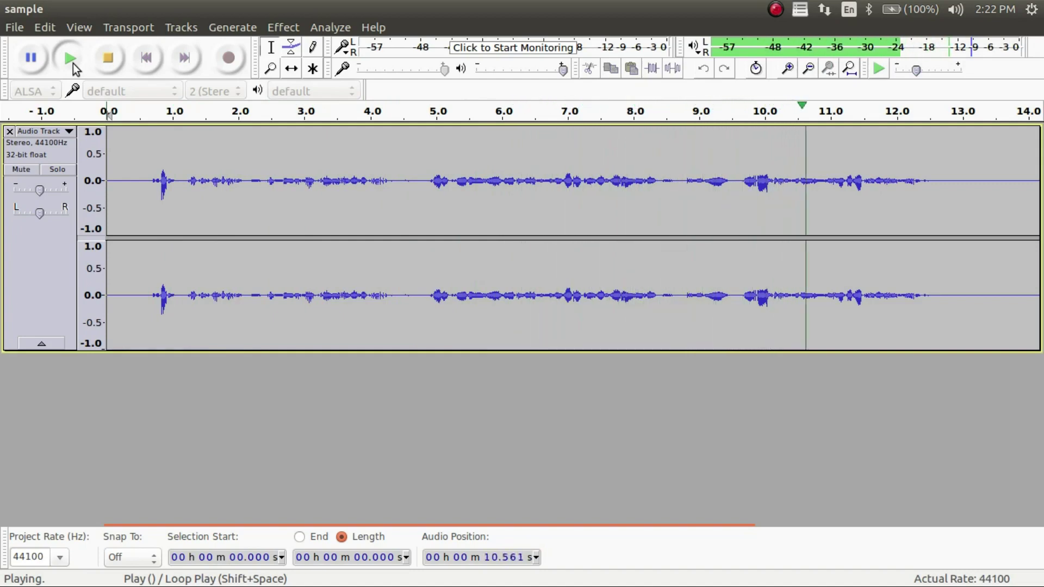
click(109, 59)
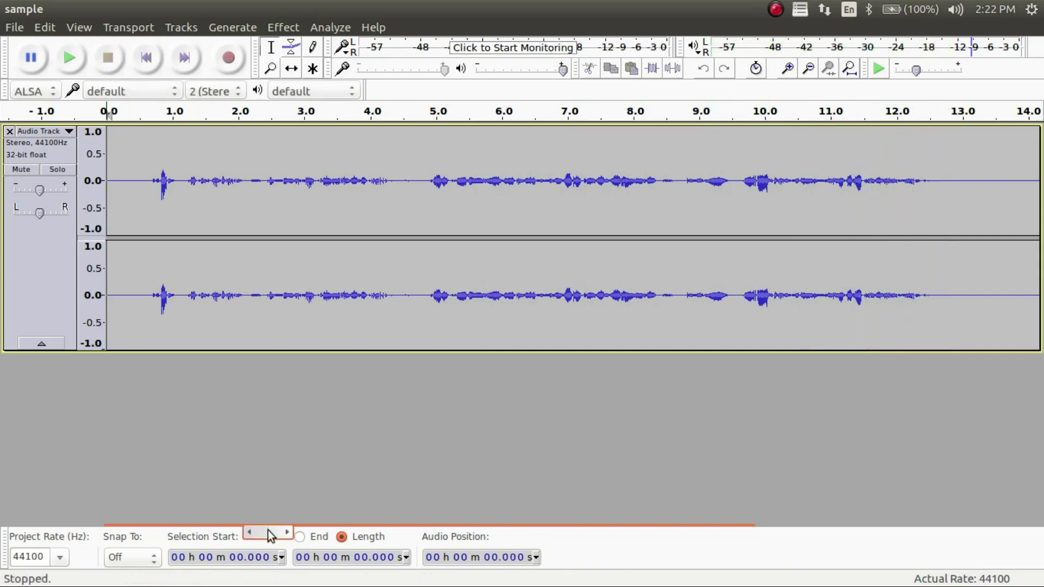
Capture a noise profile from the silent tail between 13.07 s and 16.93 s.
drag(268, 530, 572, 532)
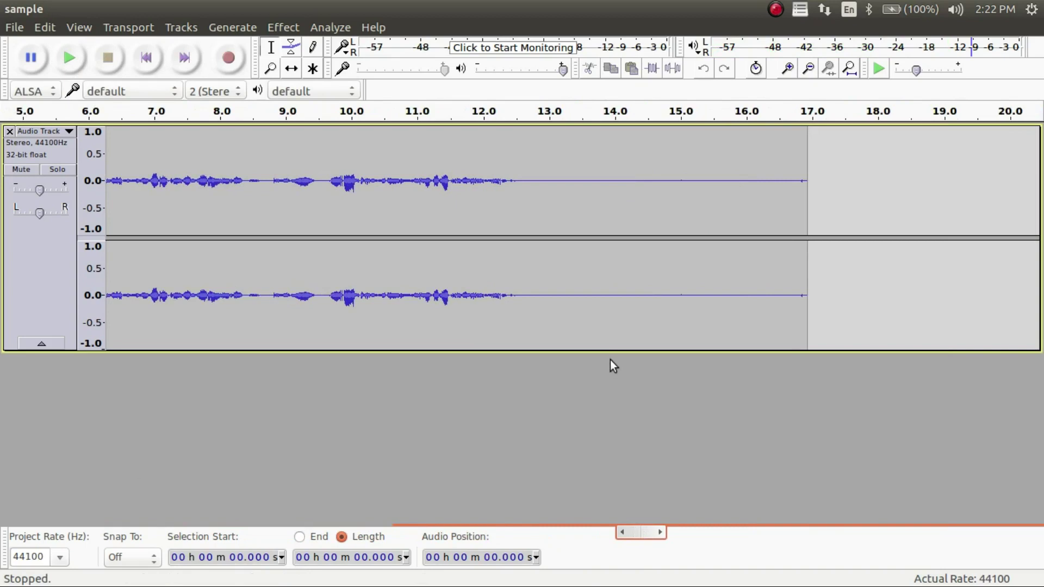
drag(554, 270, 807, 289)
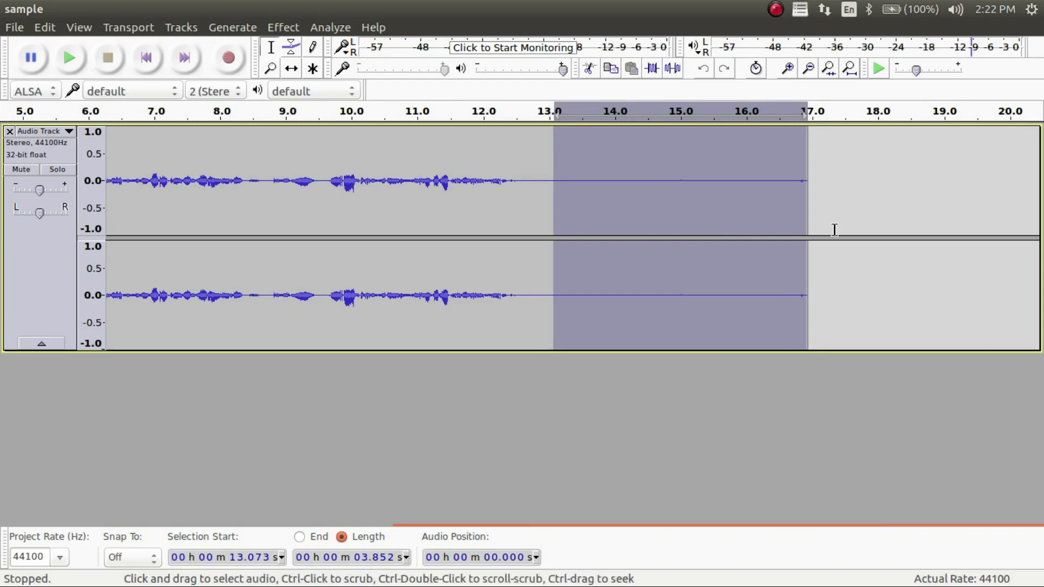
click(283, 28)
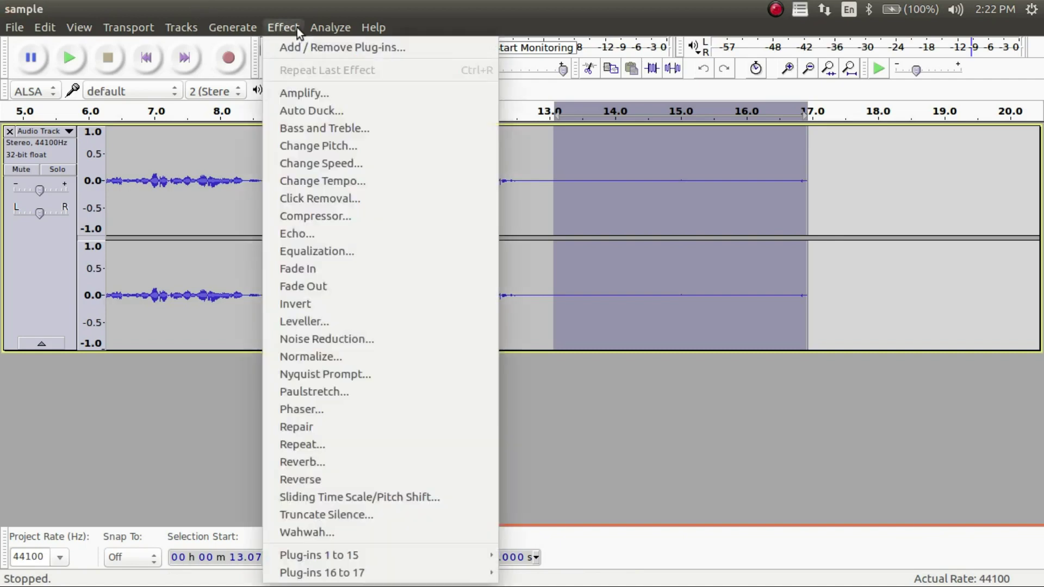
key(Right)
key(Left)
click(321, 339)
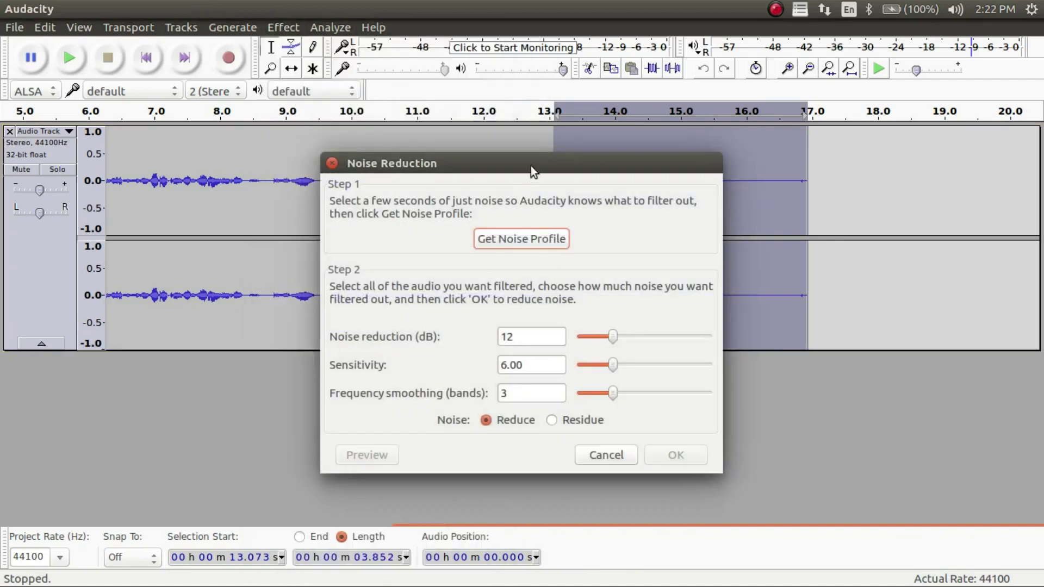
drag(531, 165, 397, 130)
click(404, 206)
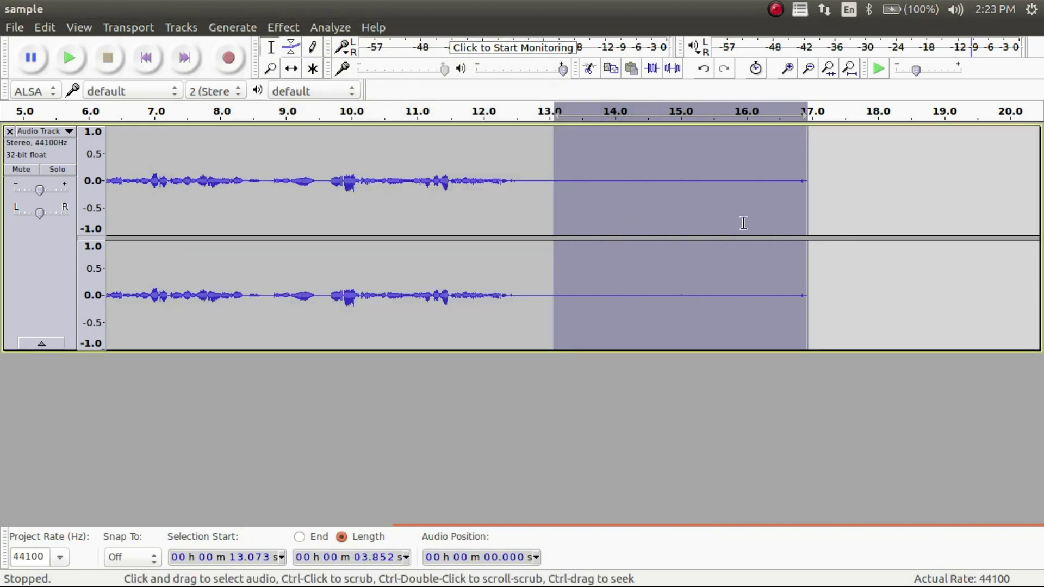
Apply Noise Reduction (12 dB, sensitivity 6.00, smoothing 3 bands) to the entire track.
click(500, 206)
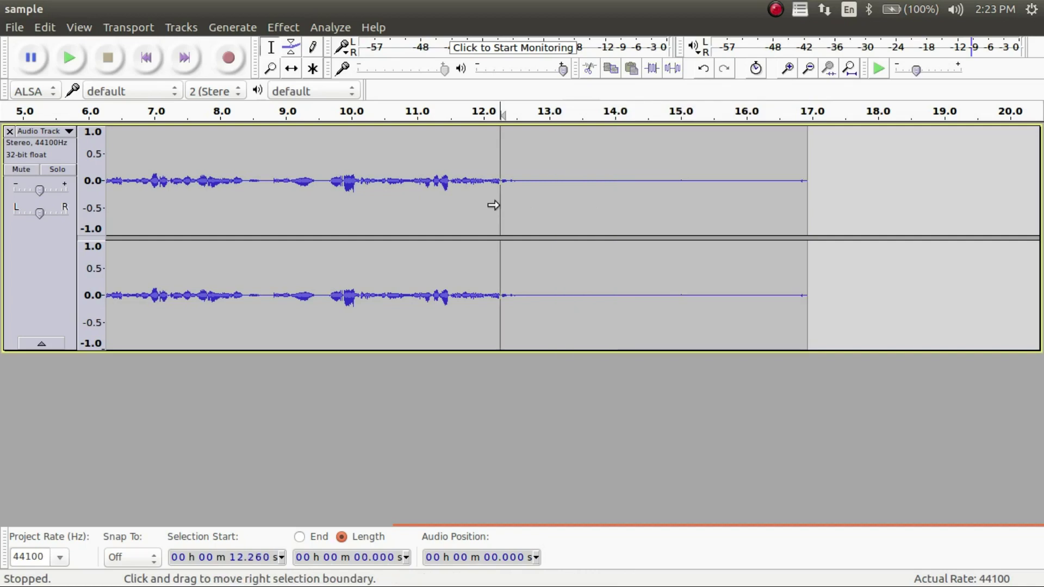
key(ctrl+a)
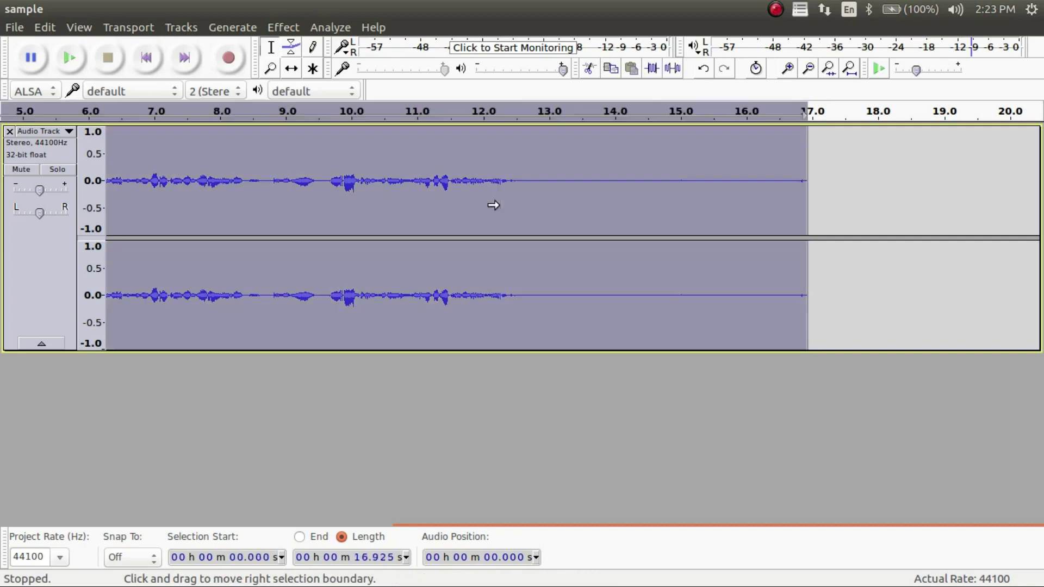
click(279, 27)
click(326, 339)
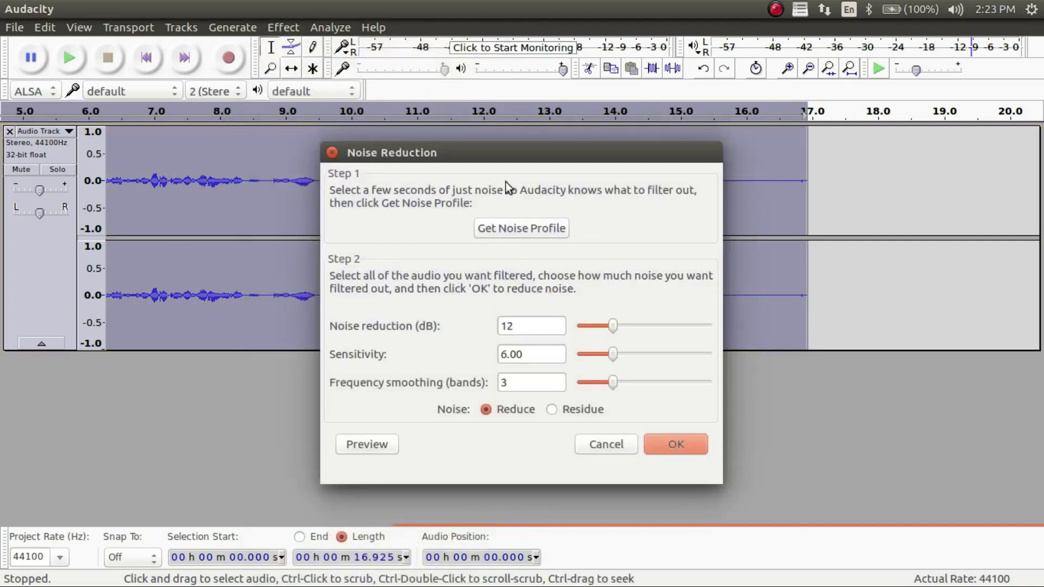
click(672, 445)
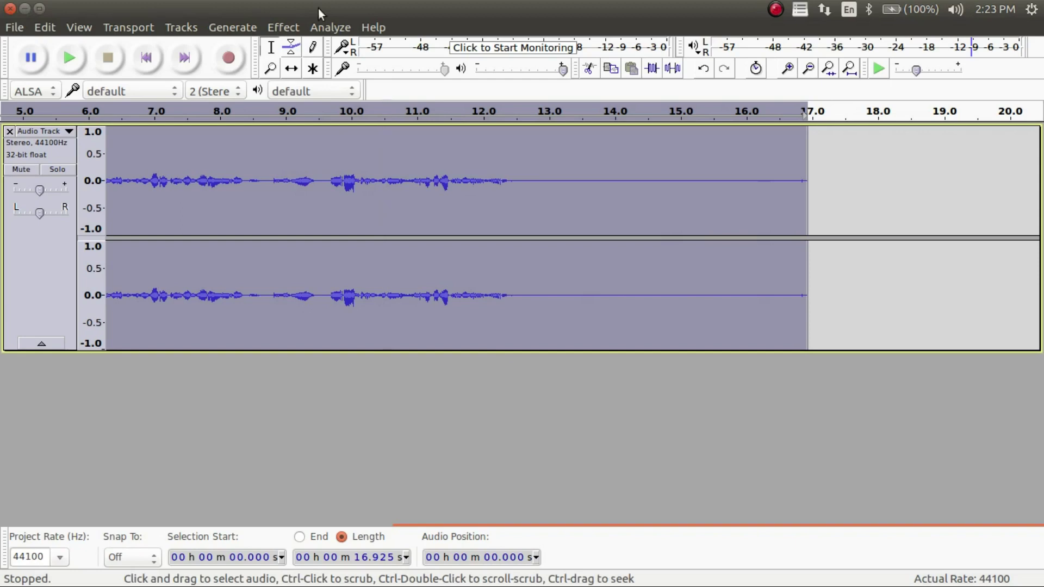
Apply the Compressor with default settings (−12 dB threshold, 2:1 ratio, make-up gain) to the whole track.
click(296, 26)
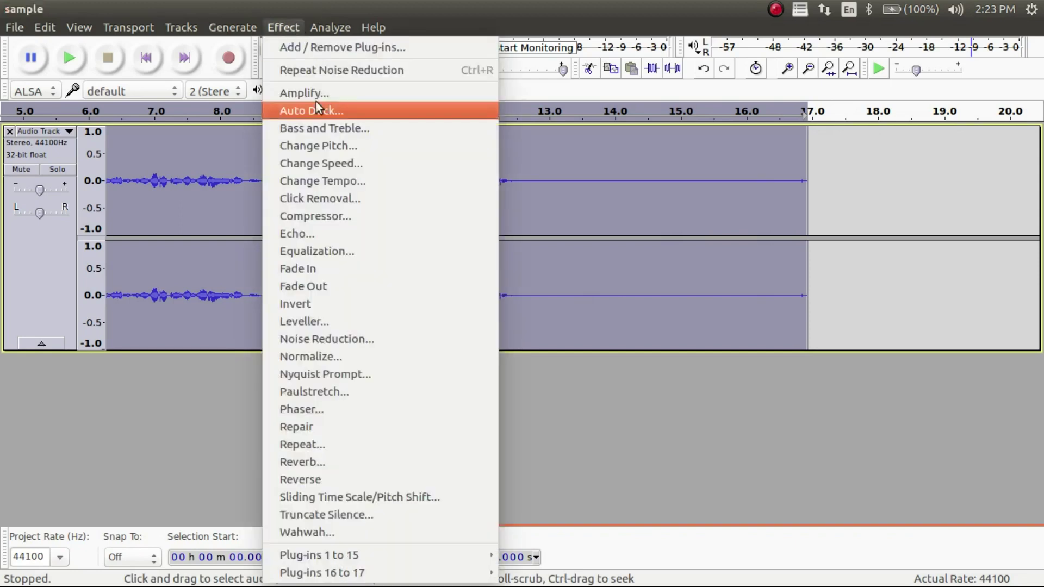
click(322, 221)
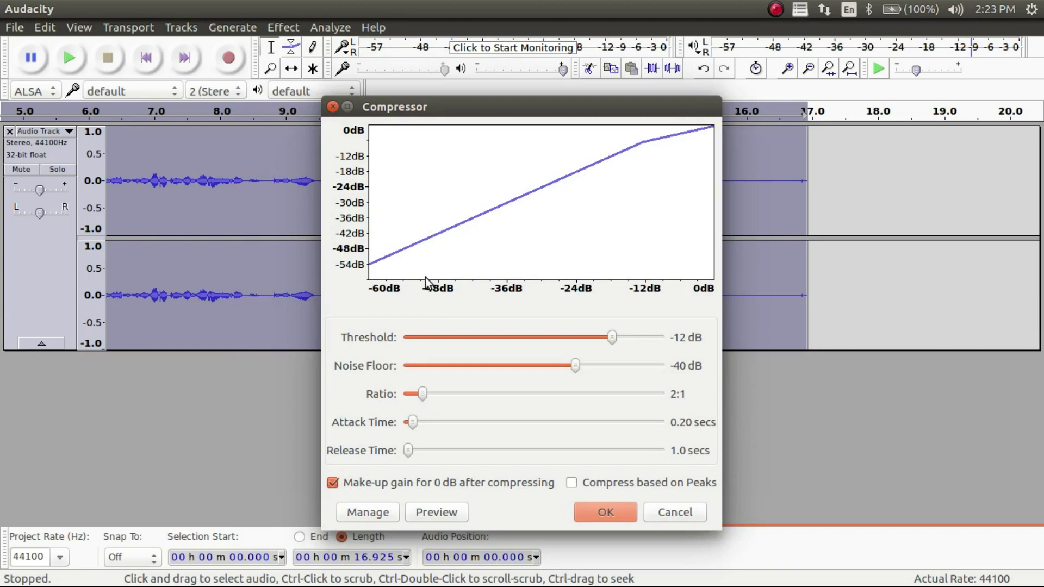
click(615, 517)
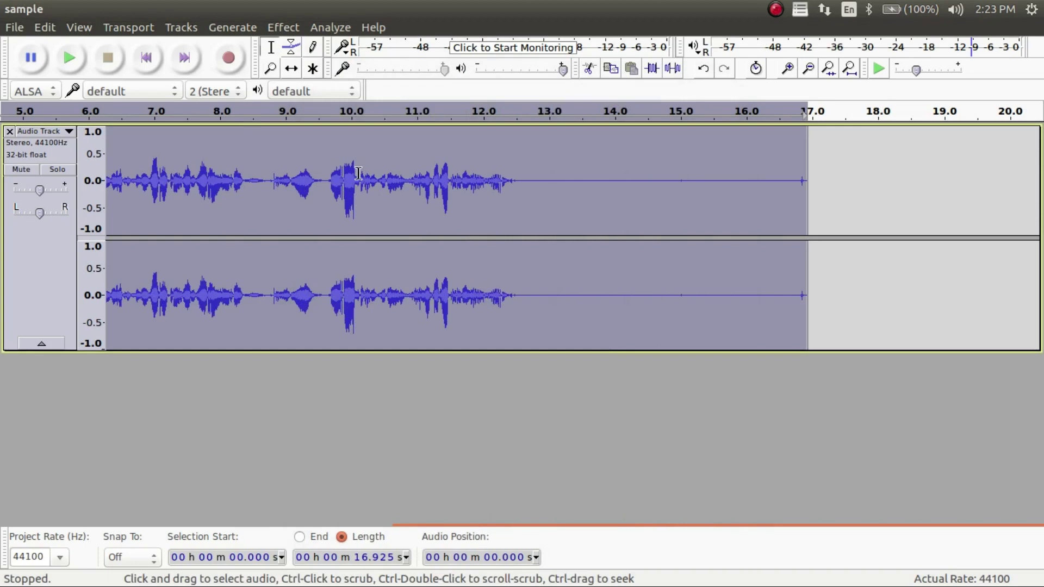
Apply an Equalization with the Bass Boost curve to the track.
click(240, 28)
mouse_move(278, 32)
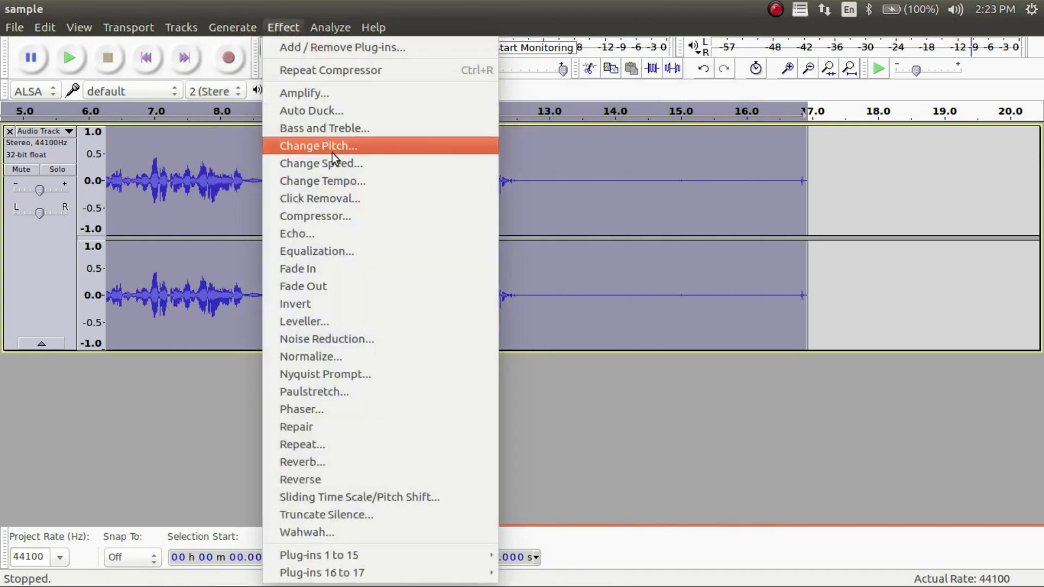
click(370, 252)
click(337, 443)
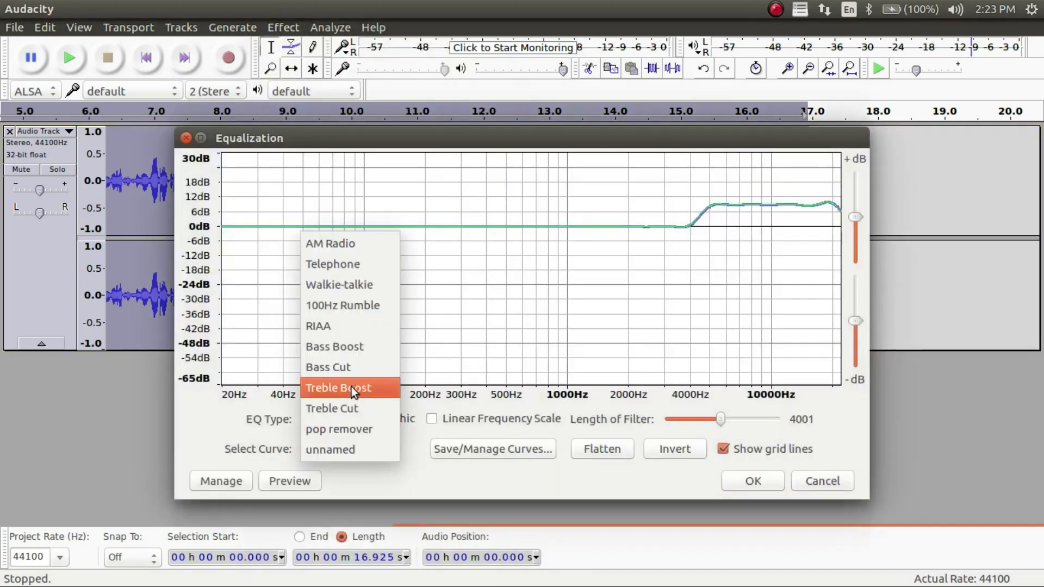
click(387, 348)
click(756, 481)
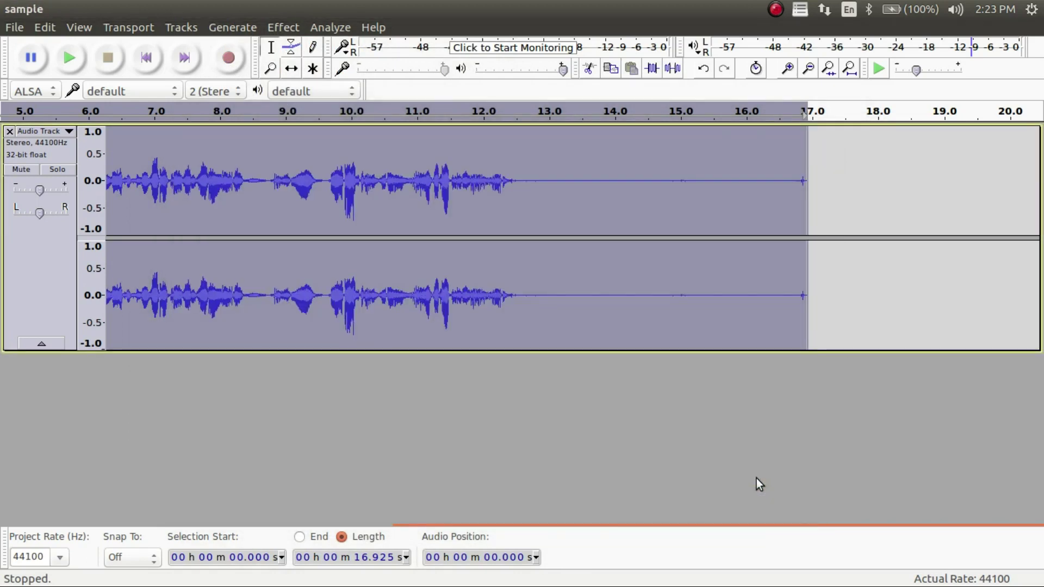
Apply an Equalization with the Treble Boost curve to the recording.
click(283, 28)
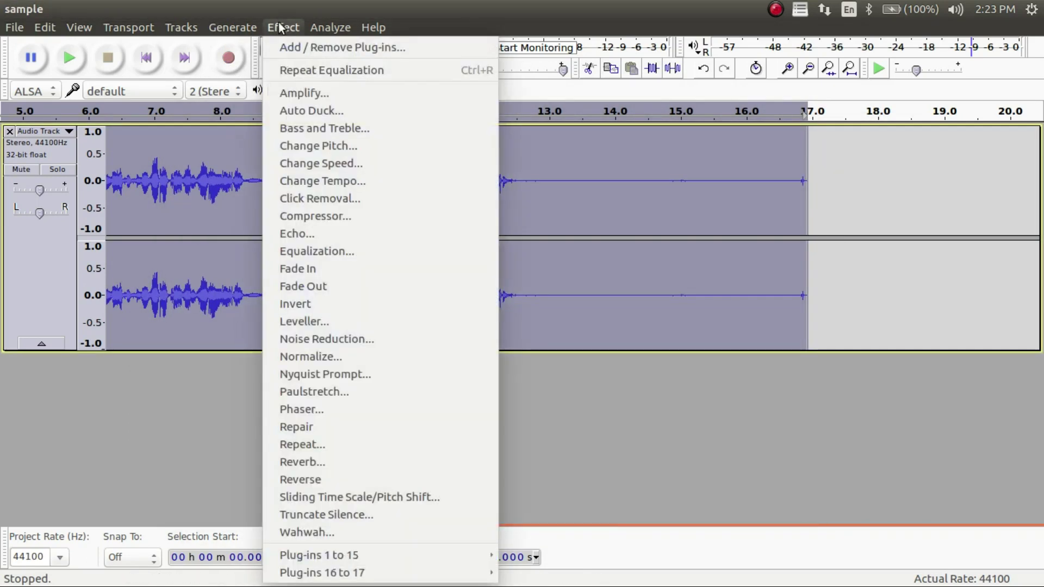
click(354, 249)
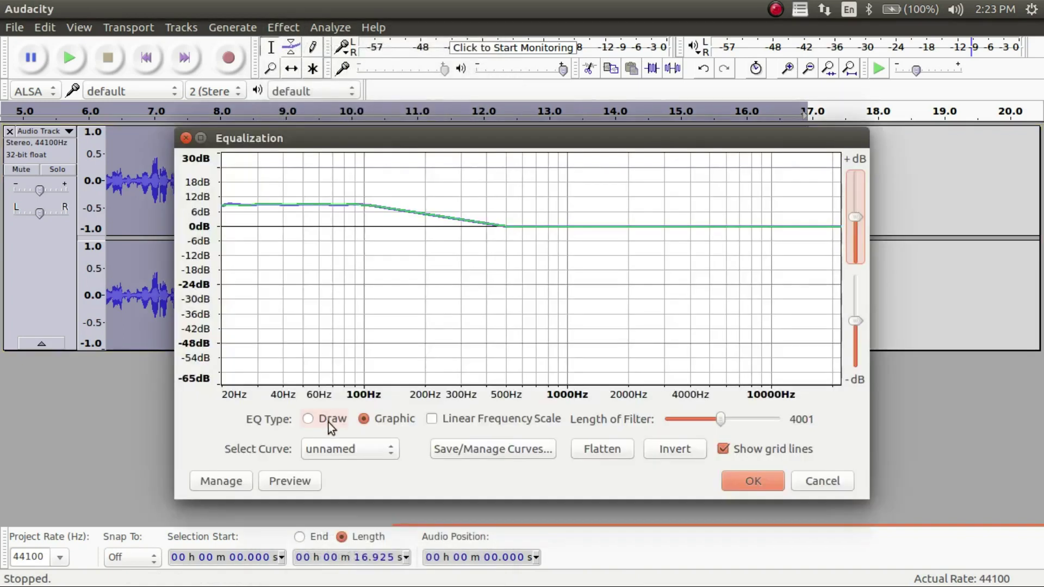
click(343, 445)
click(364, 386)
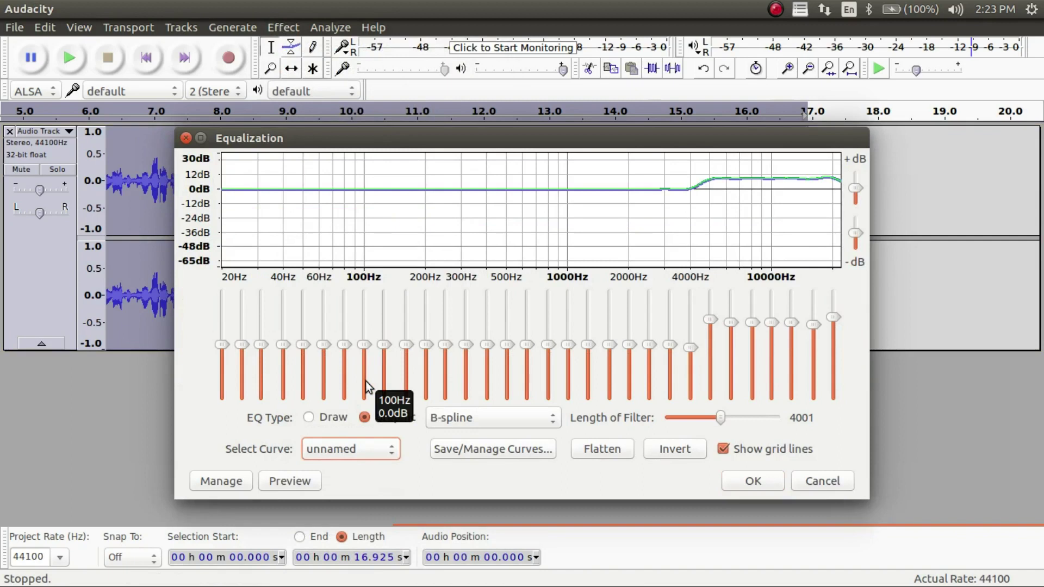
click(764, 480)
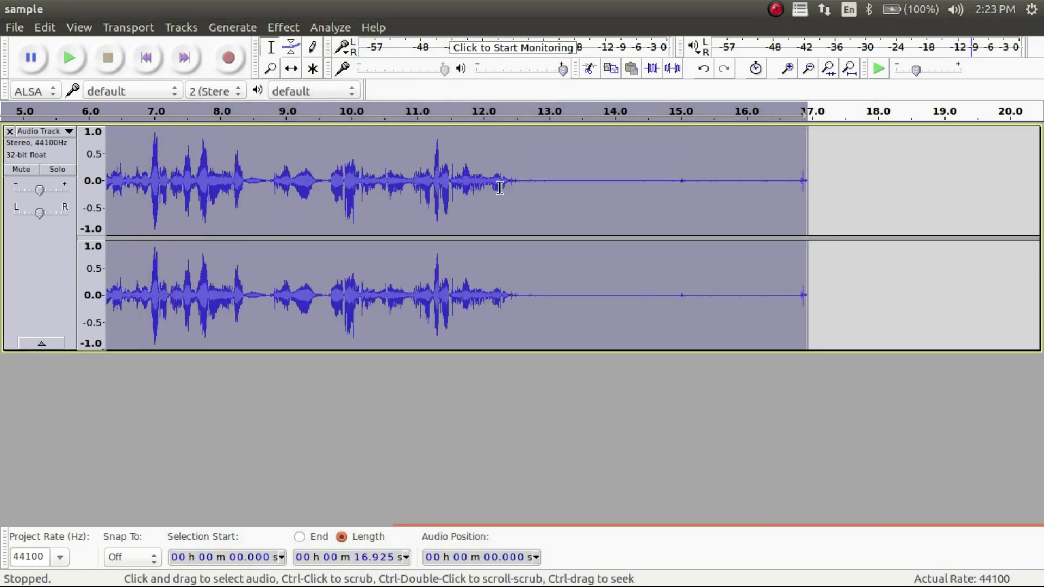
Normalize the recording to a -6.0 dB maximum amplitude with DC offset removal.
click(289, 28)
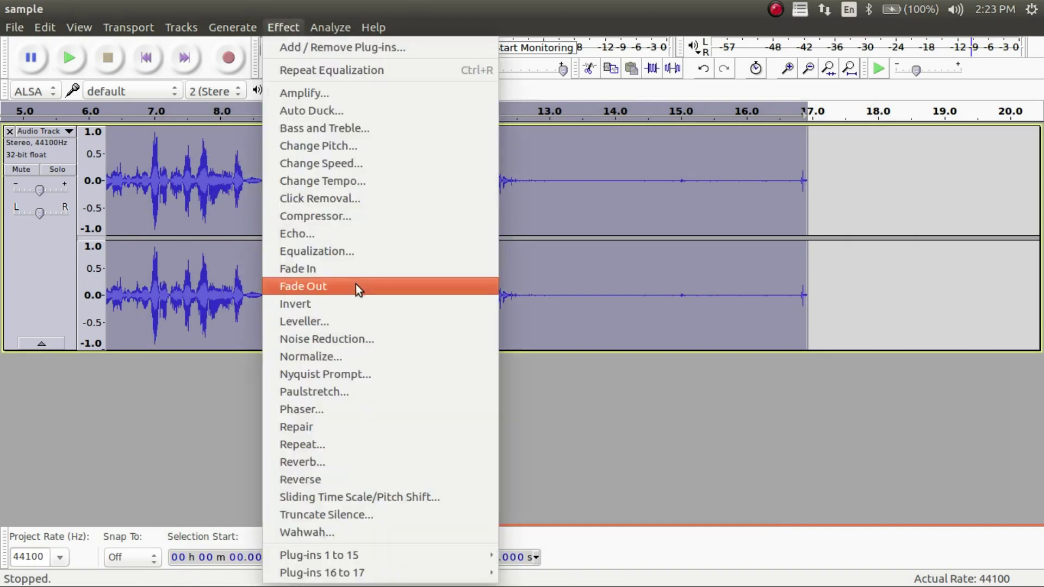
click(343, 356)
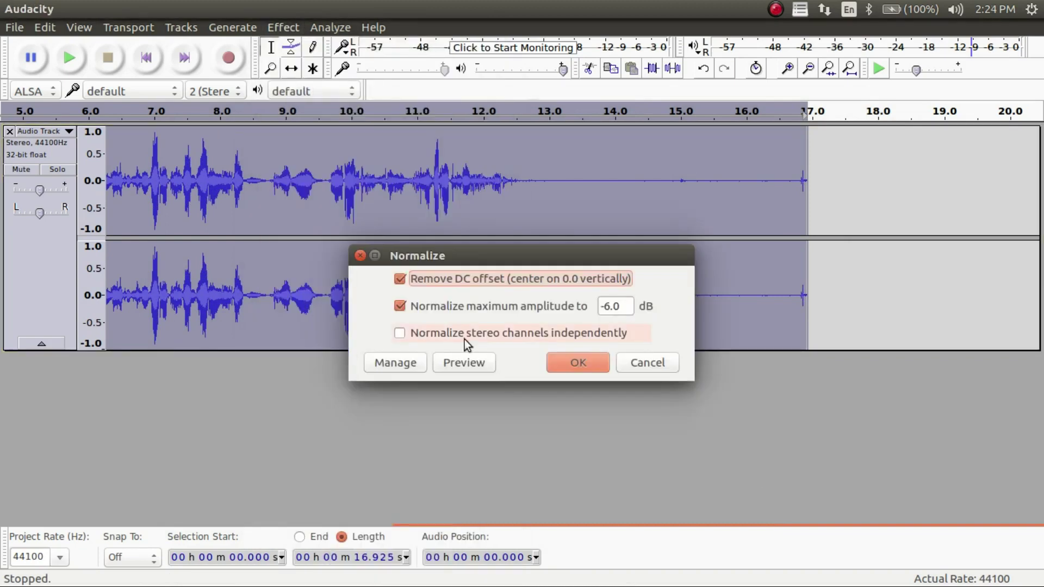
click(603, 309)
double_click(628, 306)
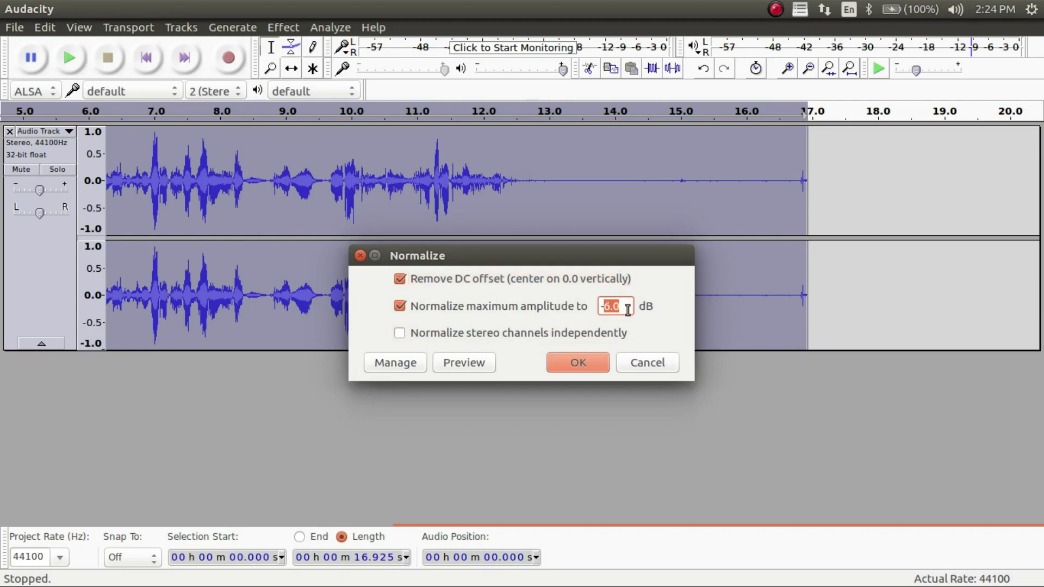
click(625, 306)
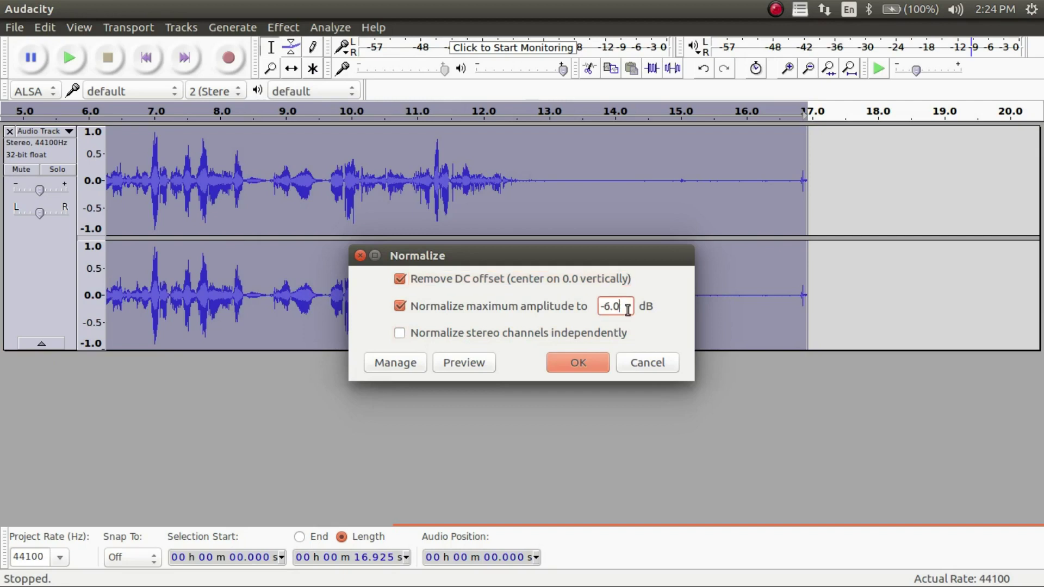
click(592, 364)
Play the processed recording from the start, then stop playback.
click(274, 209)
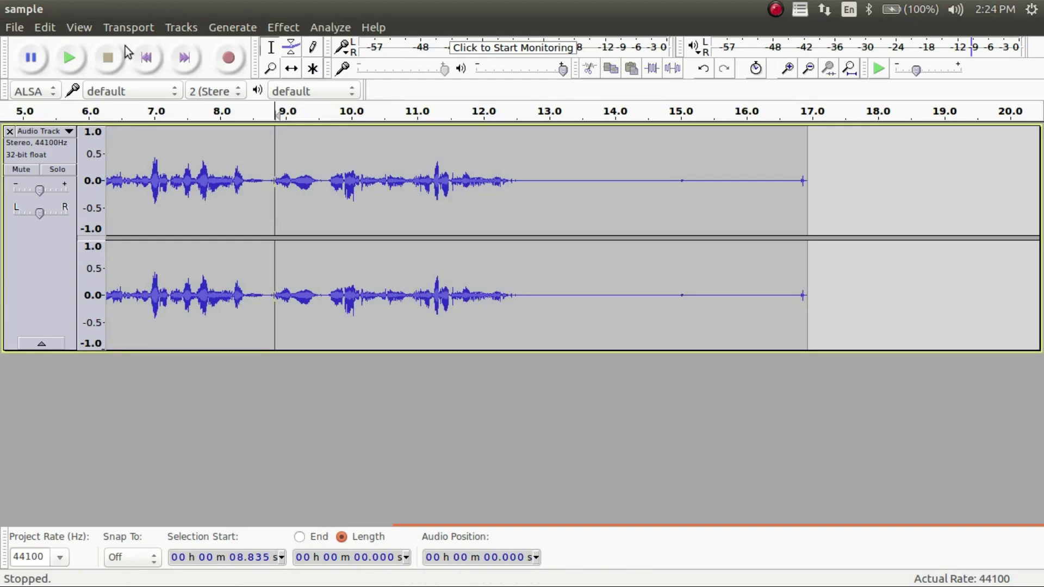
click(146, 57)
click(71, 57)
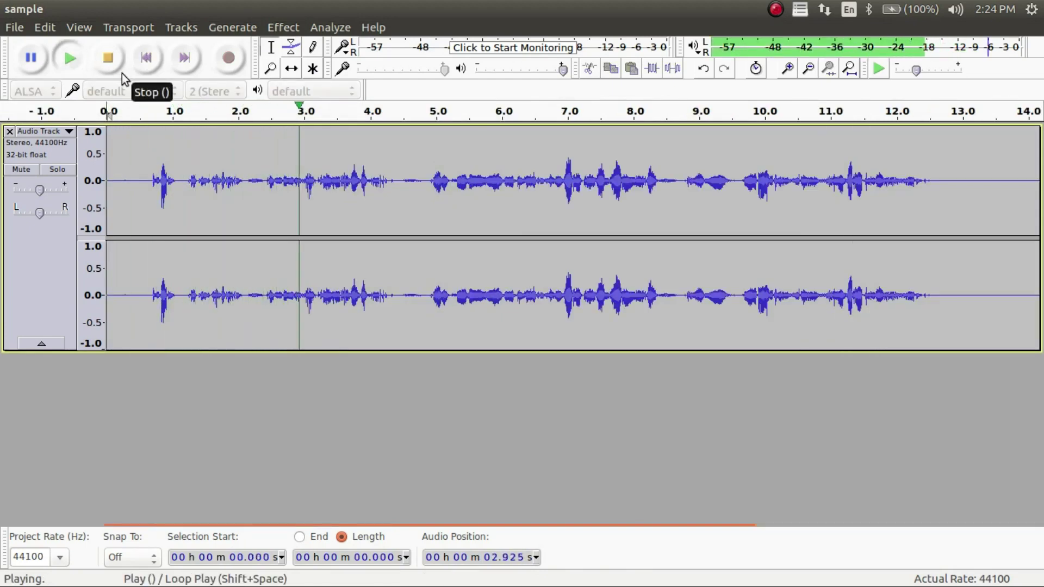
click(111, 63)
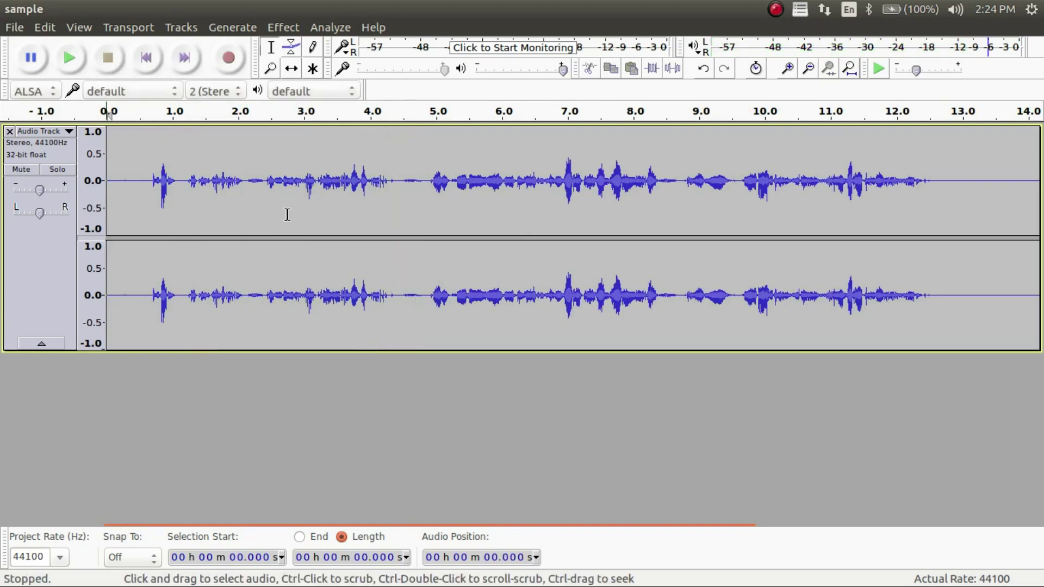
Select about 0.49 s to 6.4 s, close the effects list unused, and deselect.
drag(140, 196, 525, 198)
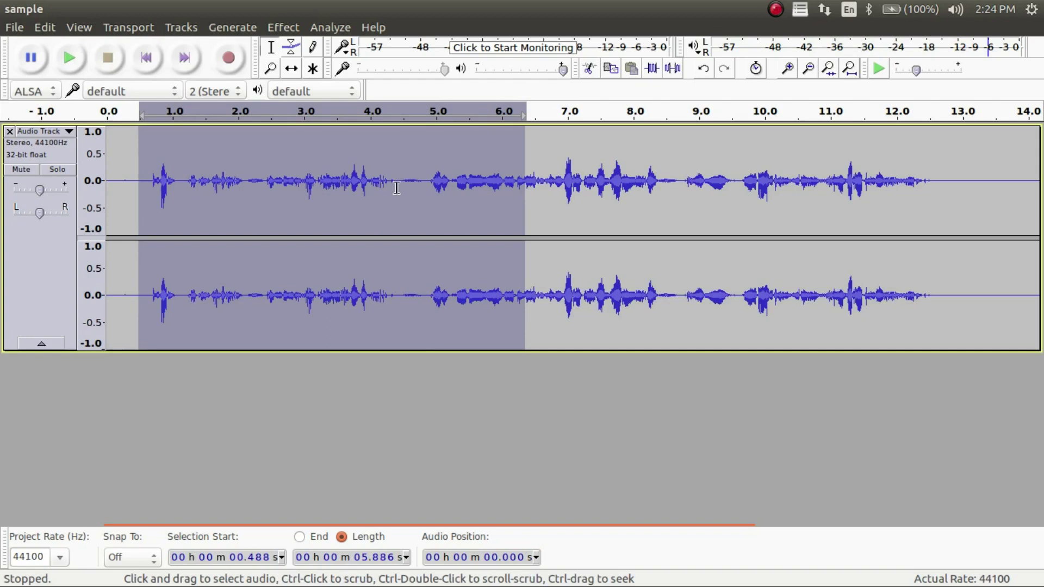
click(293, 28)
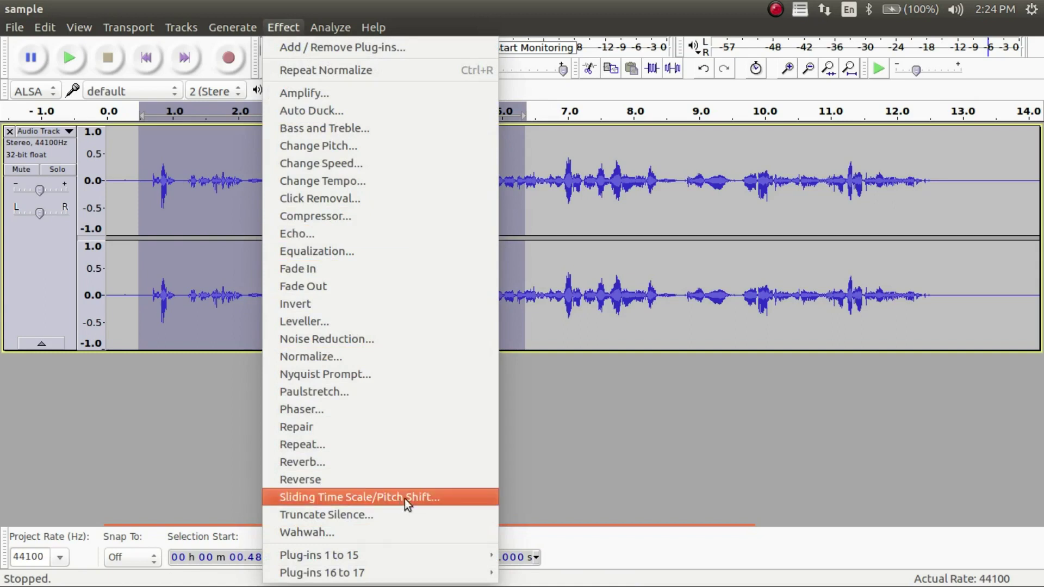
click(576, 247)
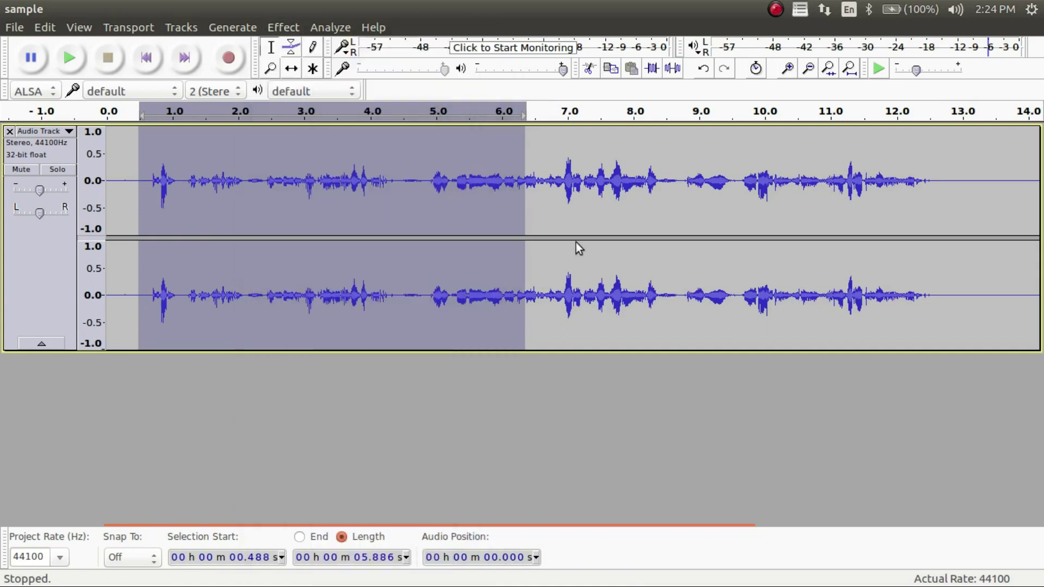
click(214, 174)
Create a new chain named 'Clear Up Voice' in the Edit Chains editor.
click(15, 28)
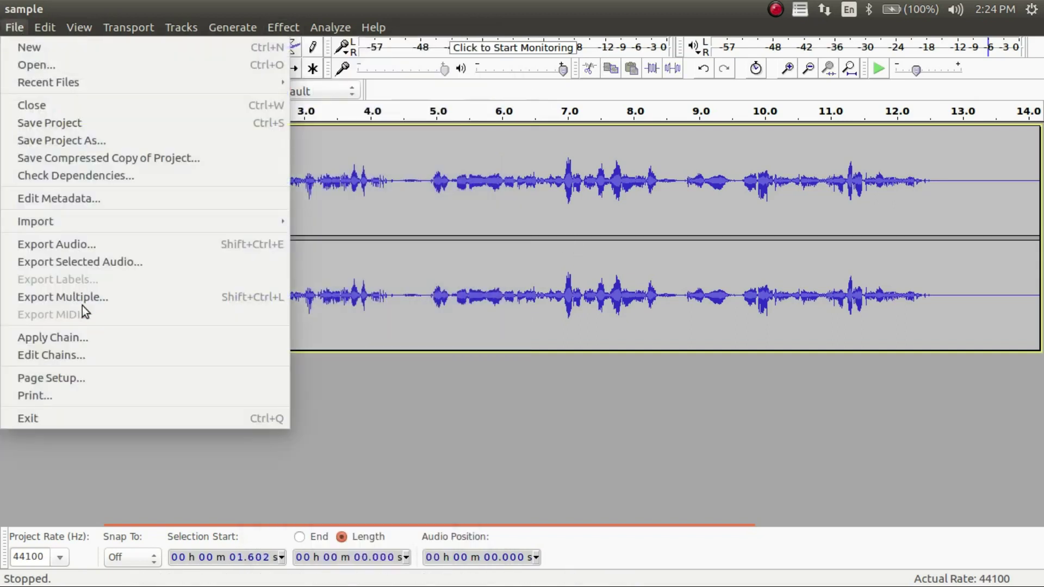
click(86, 354)
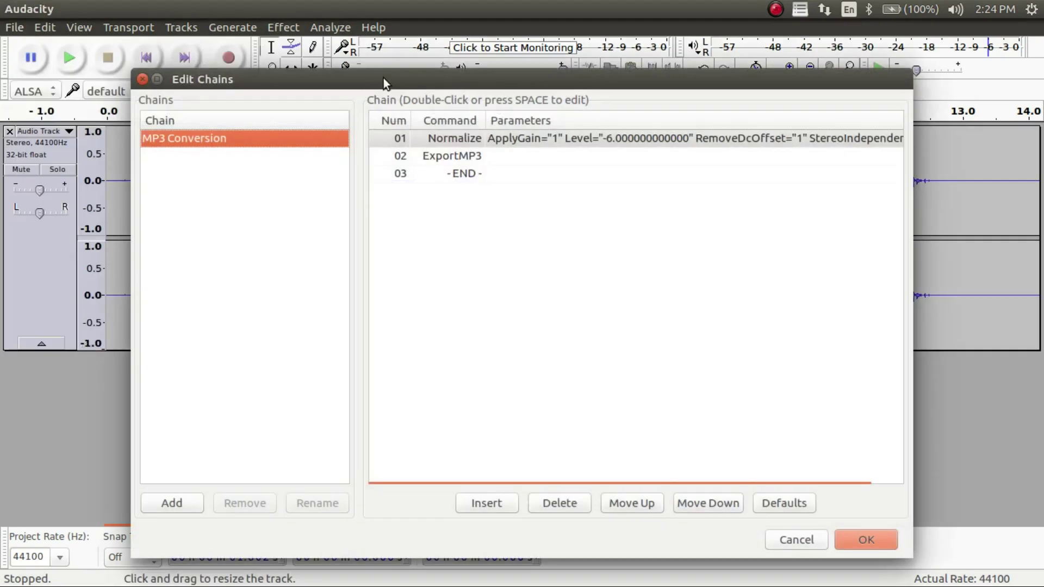
drag(383, 77, 379, 58)
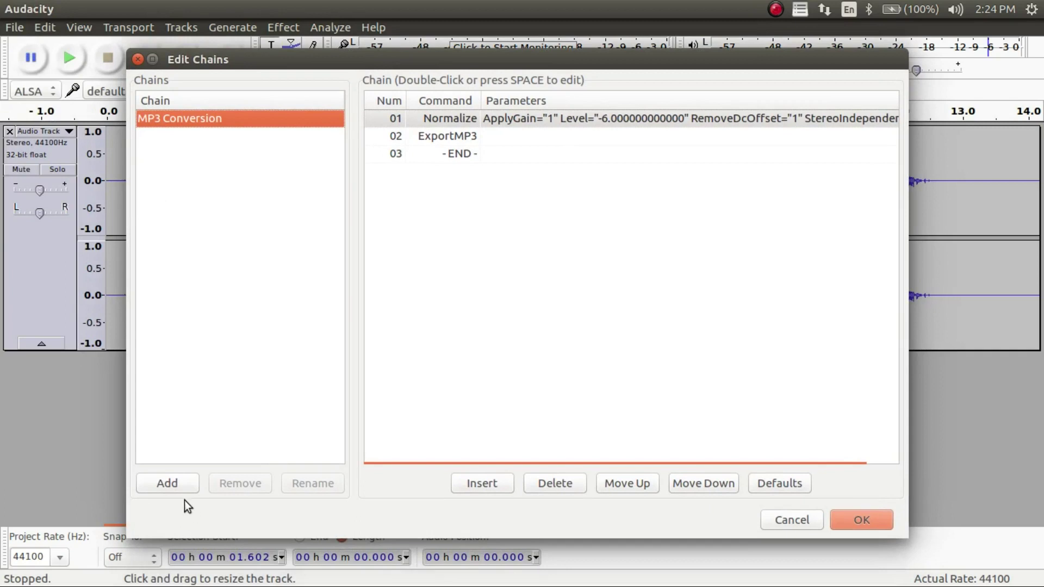
click(176, 484)
text(Clear)
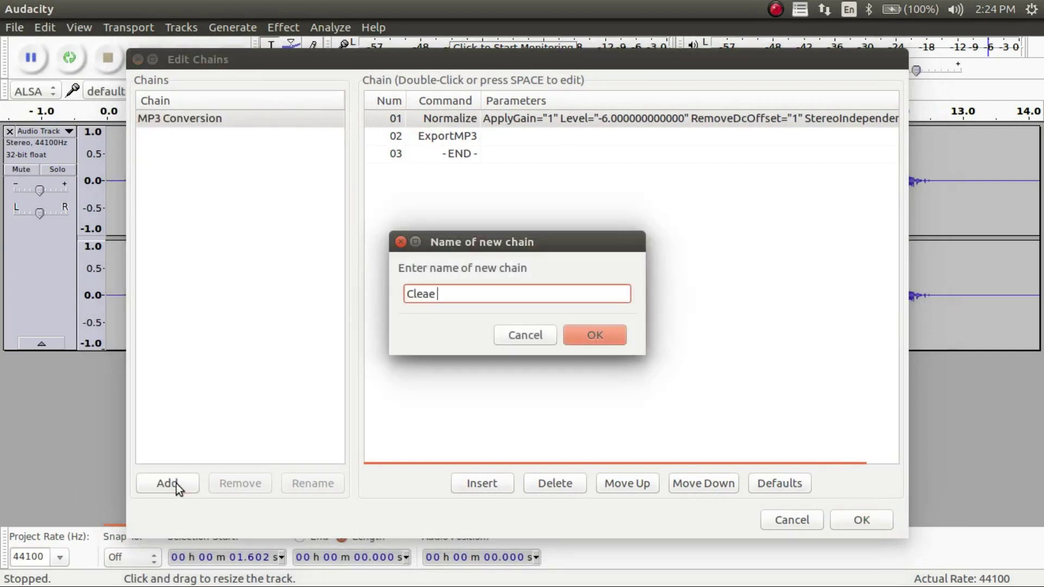
text( Up Voice)
key(Return)
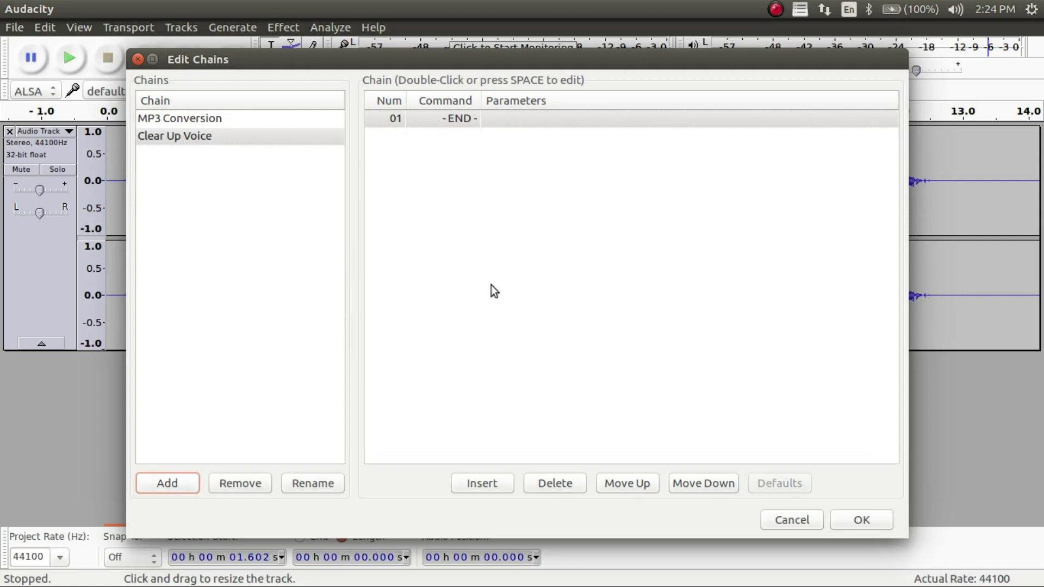
click(504, 483)
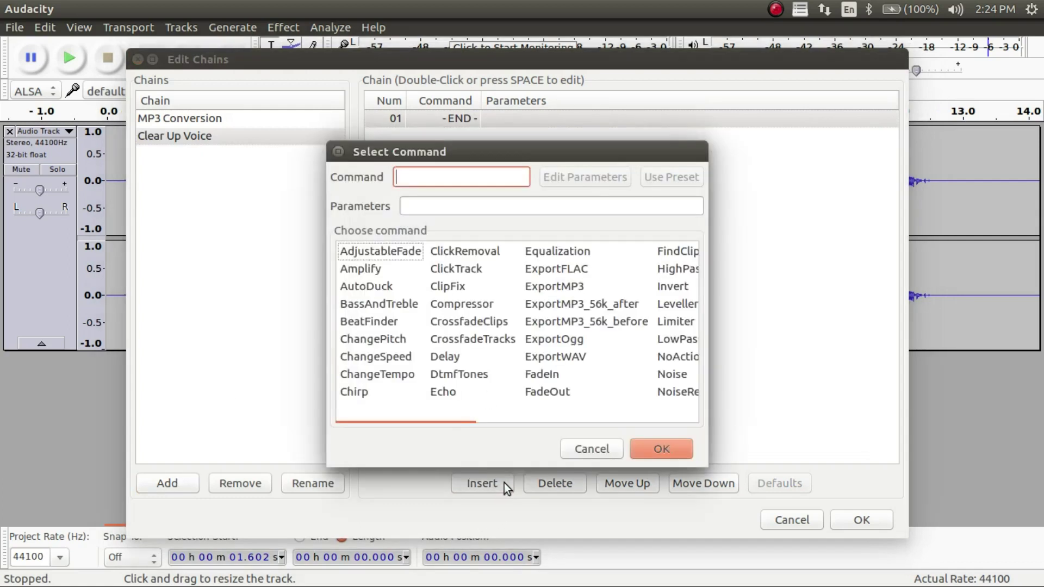
Add NoiseReduction with factory defaults, then Compressor, to the Clear Up Voice chain.
click(678, 392)
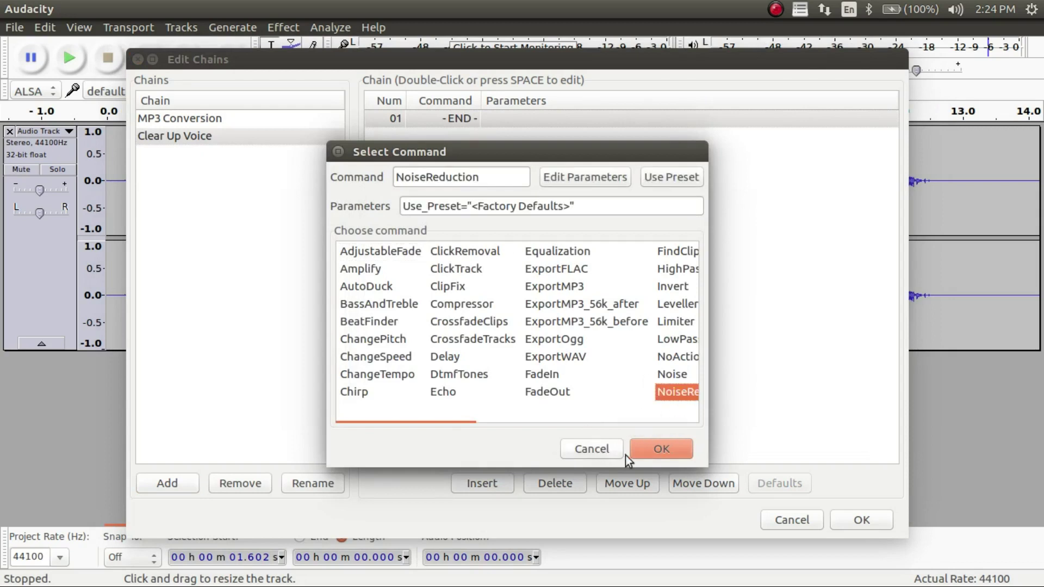
click(658, 450)
click(483, 484)
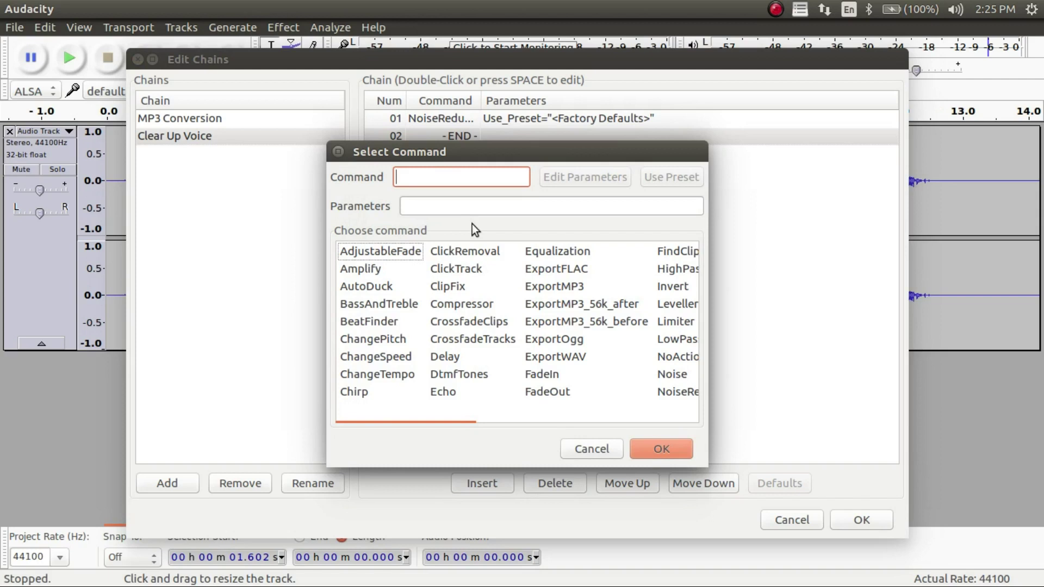
click(474, 305)
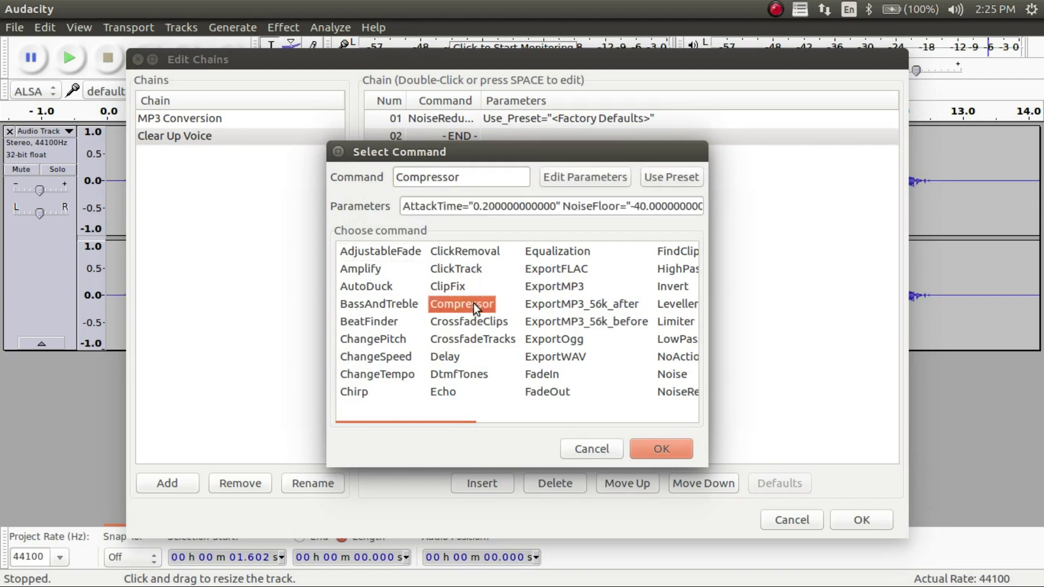
click(650, 442)
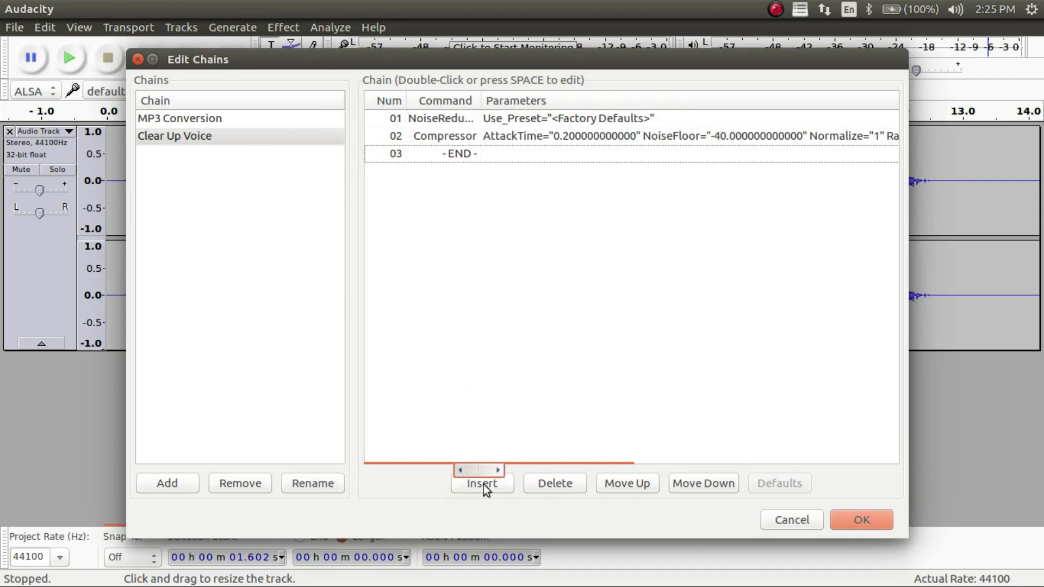
click(484, 137)
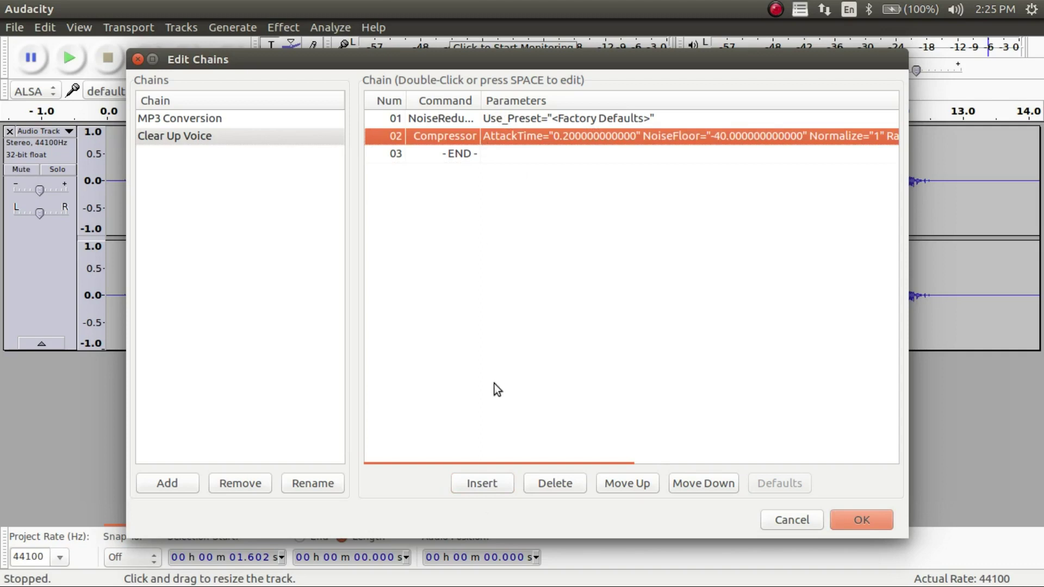
Insert an Equalization step using the Bass Boost curve into the chain.
click(490, 486)
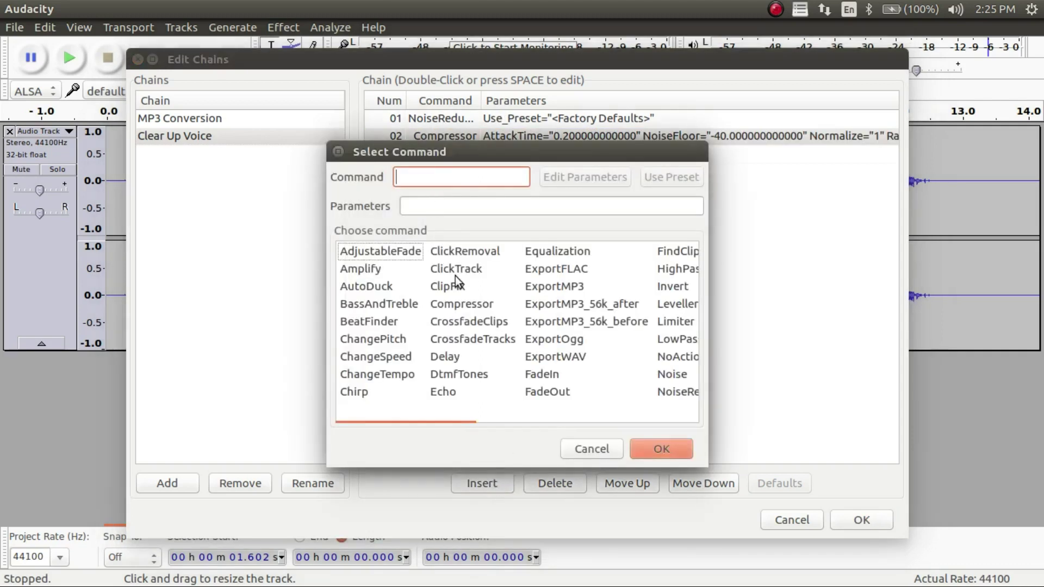
click(561, 251)
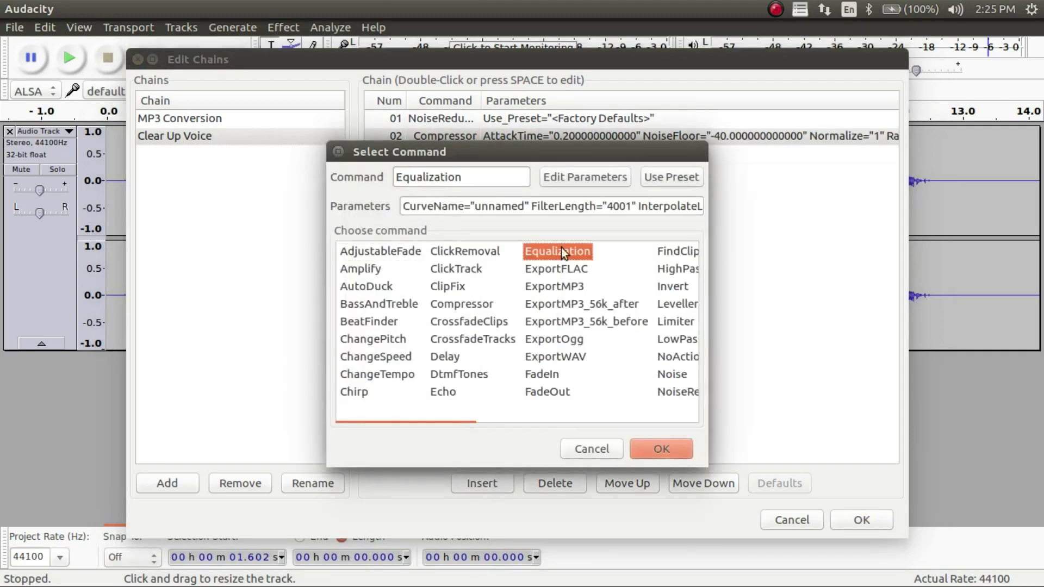
click(568, 182)
click(336, 485)
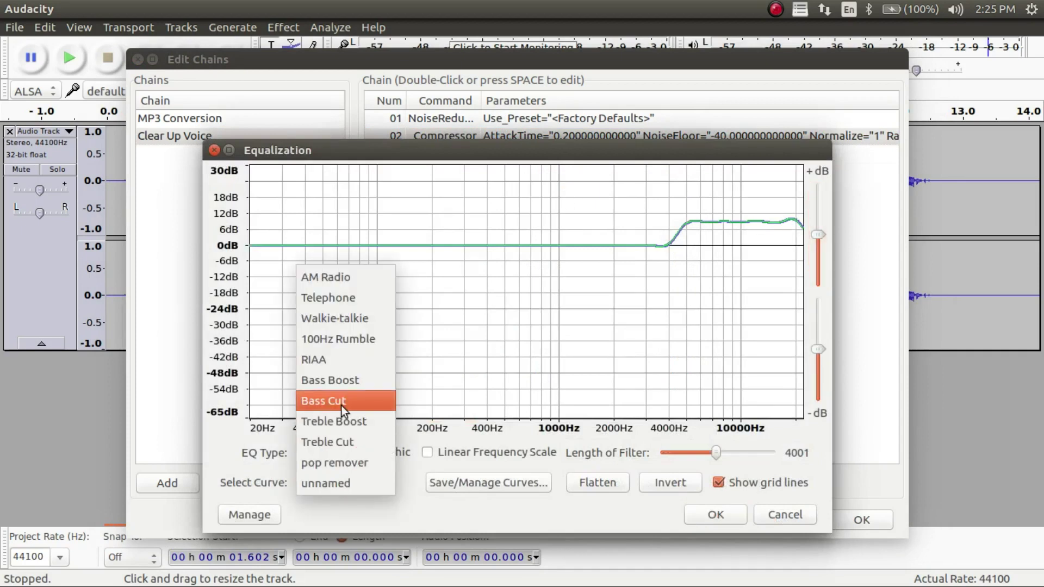
click(354, 385)
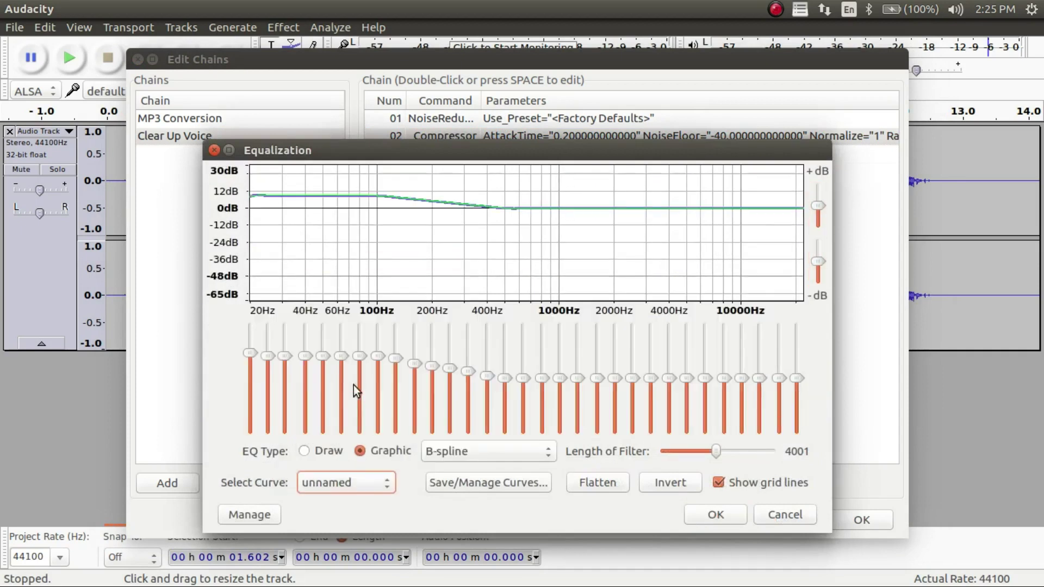
click(715, 512)
click(675, 447)
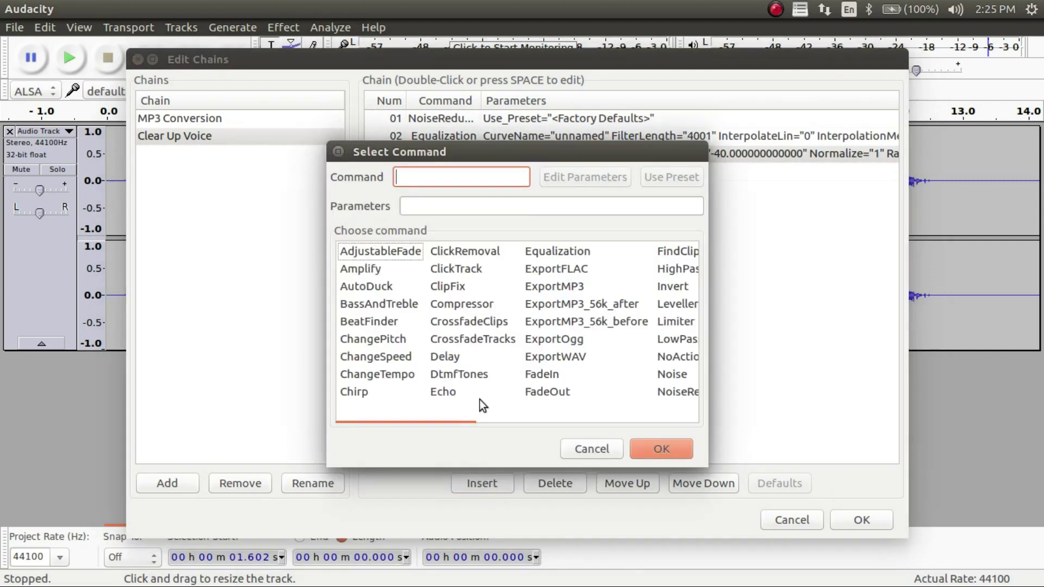
Configure a second Equalization command with the Treble Boost curve.
click(544, 251)
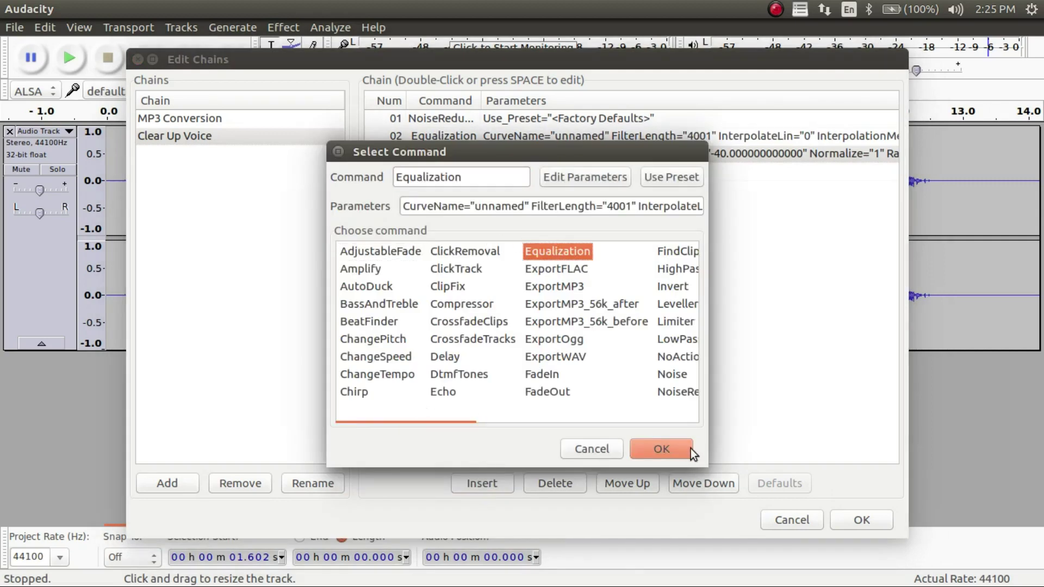
click(572, 179)
click(351, 484)
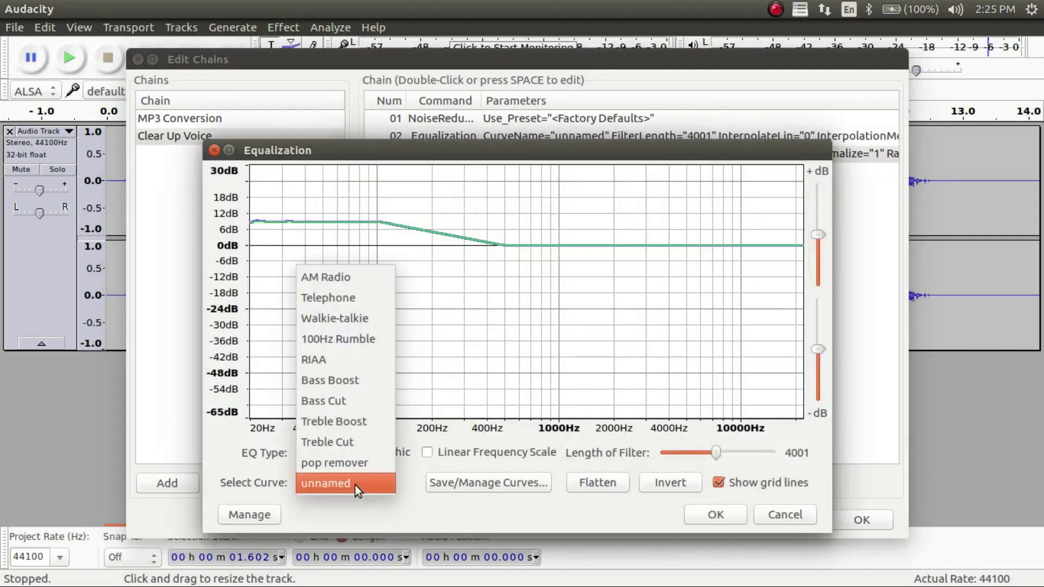
click(354, 420)
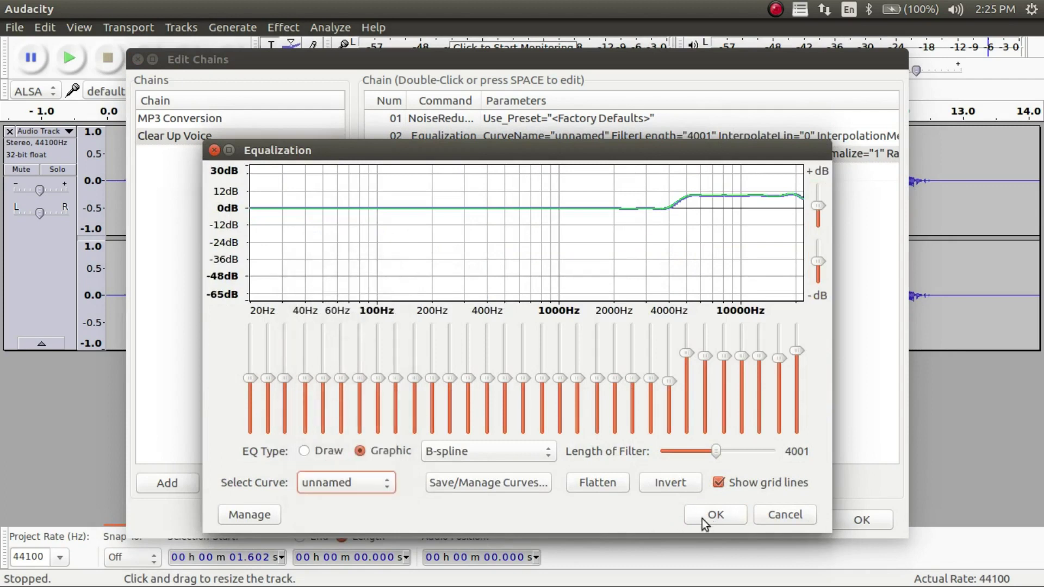
click(380, 483)
click(342, 434)
click(715, 514)
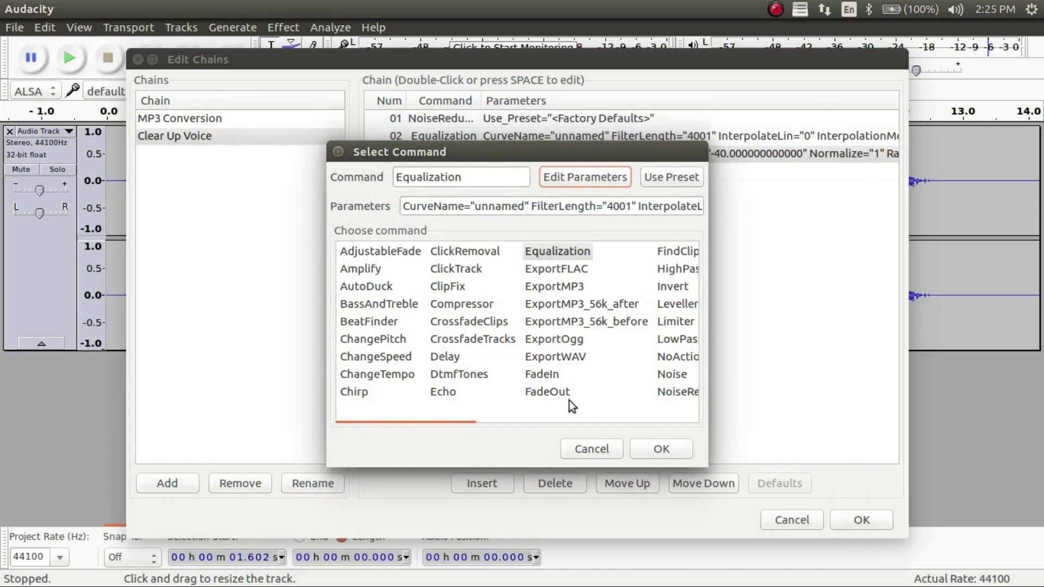
Add the treble-boost Equalization step and choose Normalize as the next command.
click(660, 448)
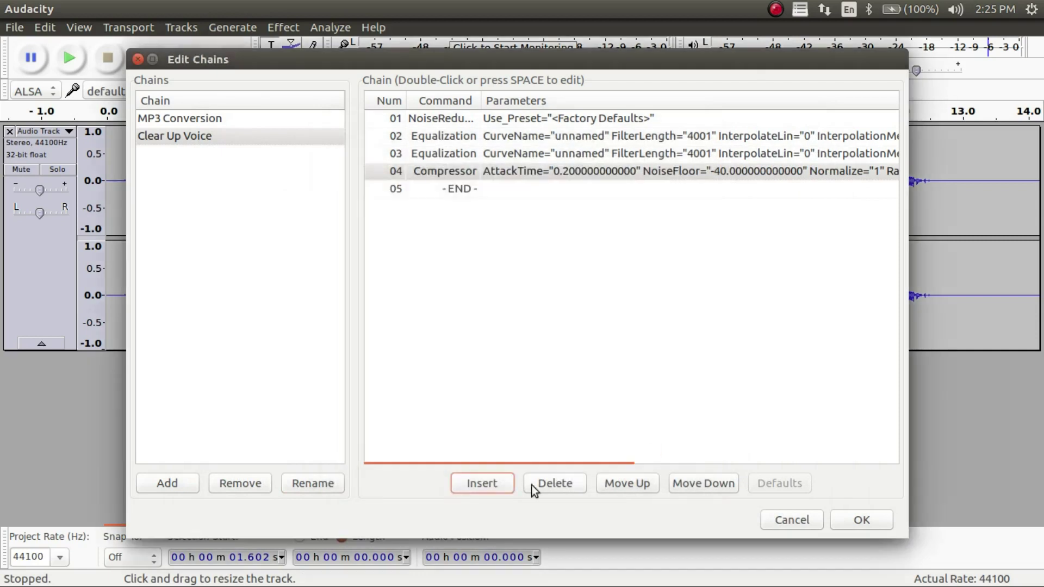
click(465, 484)
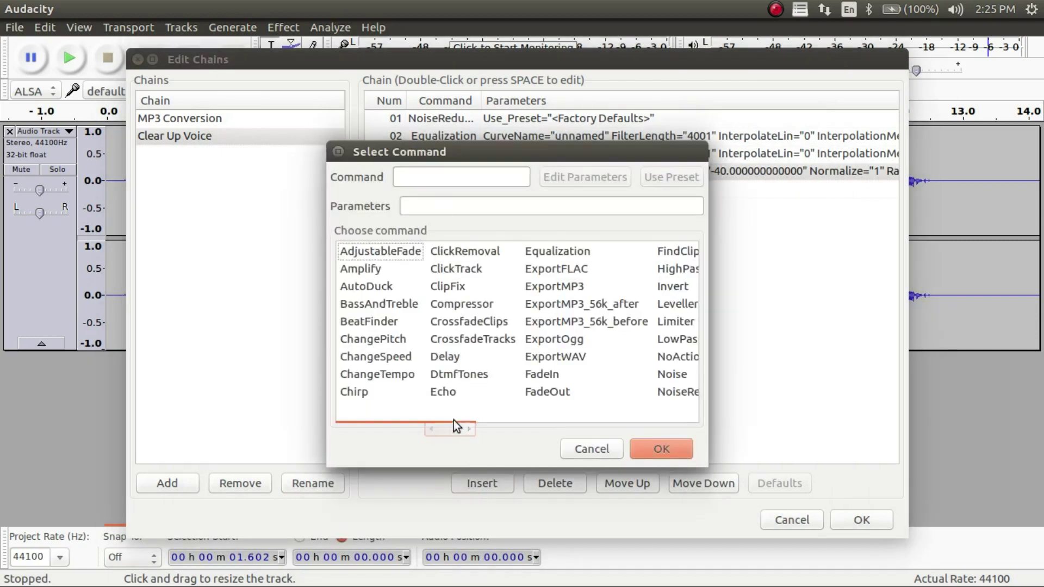
scroll(700, 376, right, 1)
click(680, 373)
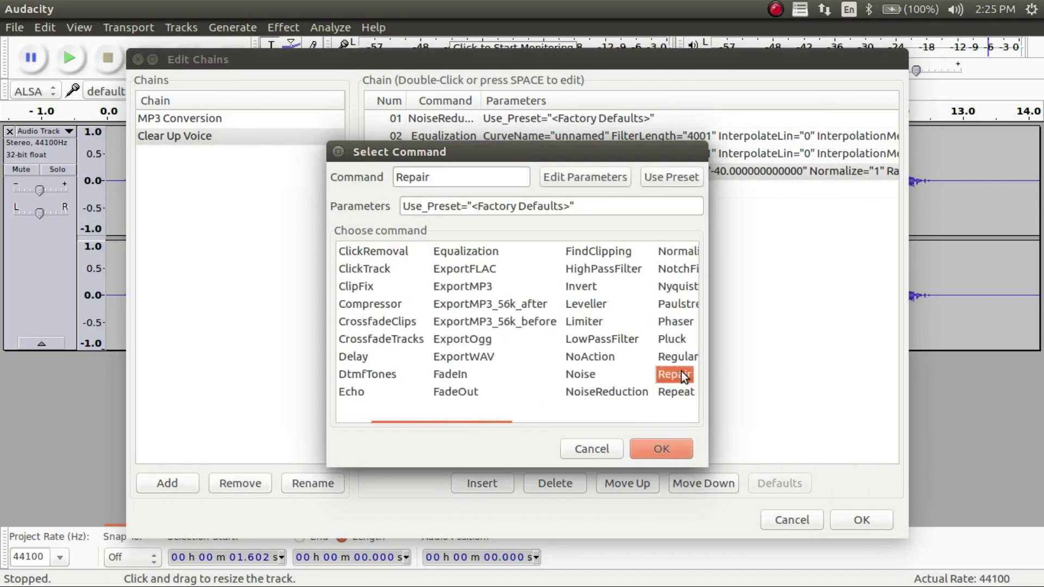
key(Right)
key(Left)
key(Left)
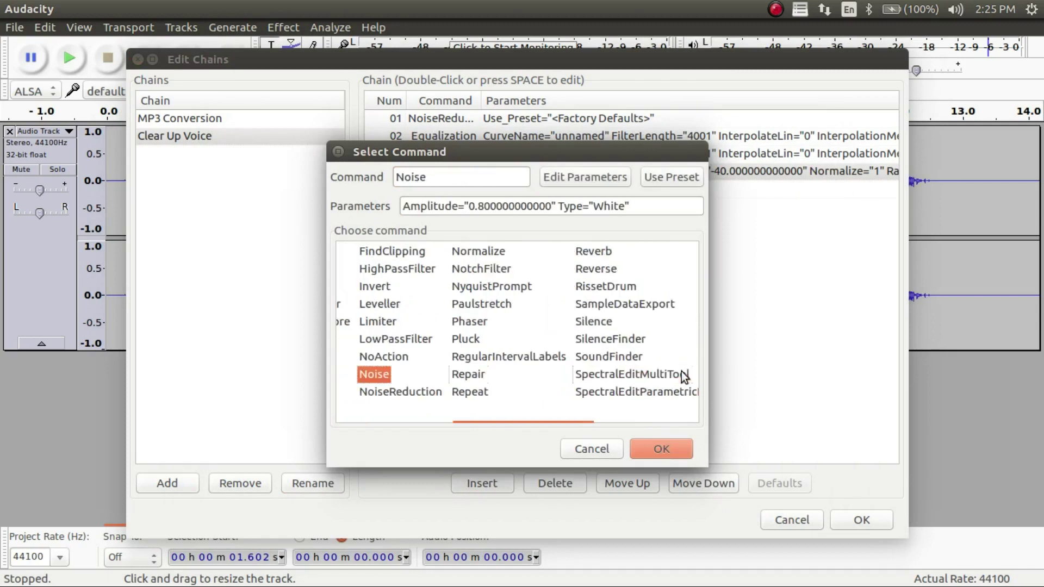
key(Right)
key(Right)
key(Up)
key(Up)
key(Up)
key(Up)
key(Up)
key(Up)
key(Left)
key(Left)
key(Right)
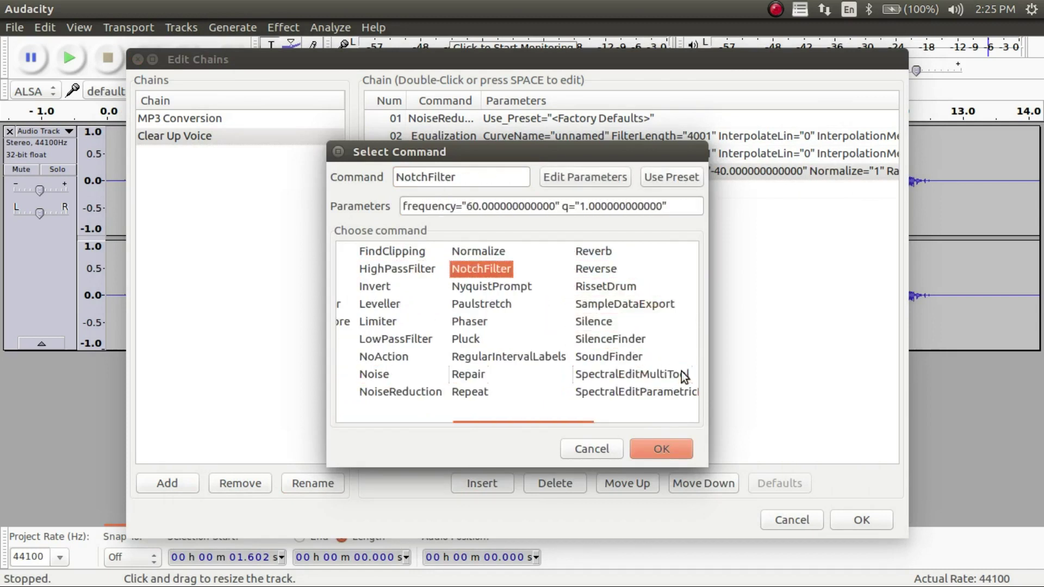
key(Up)
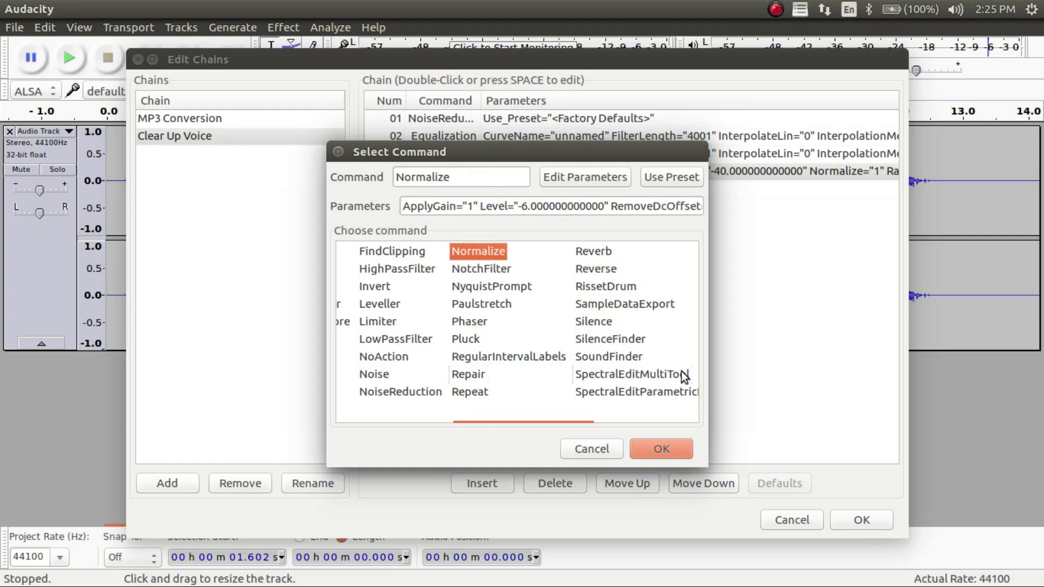
Add Normalize at -6.0 dB with DC offset removal, then close the chain editor.
click(596, 179)
key(Tab)
key(Tab)
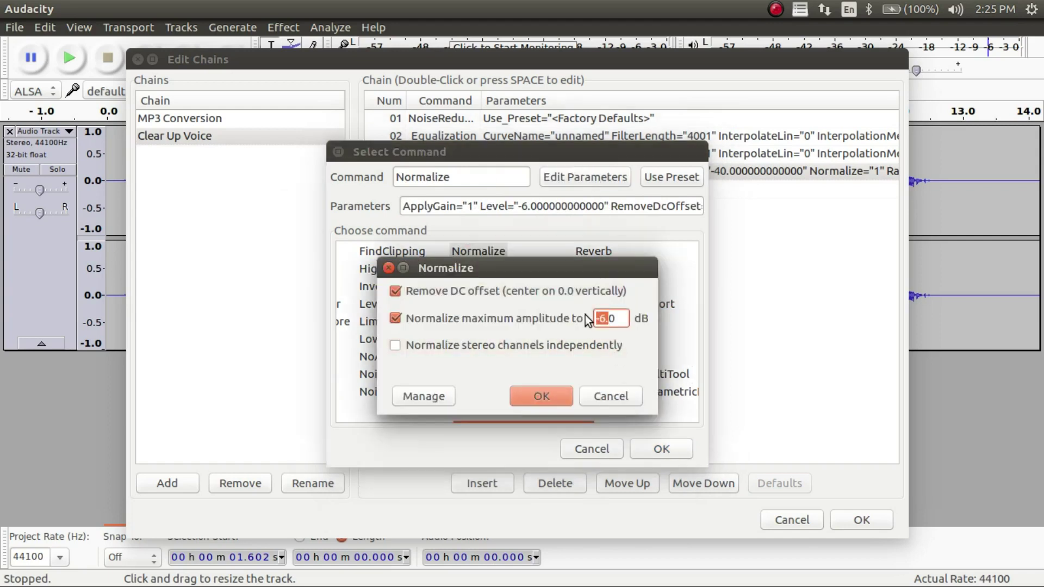
key(Right)
click(552, 403)
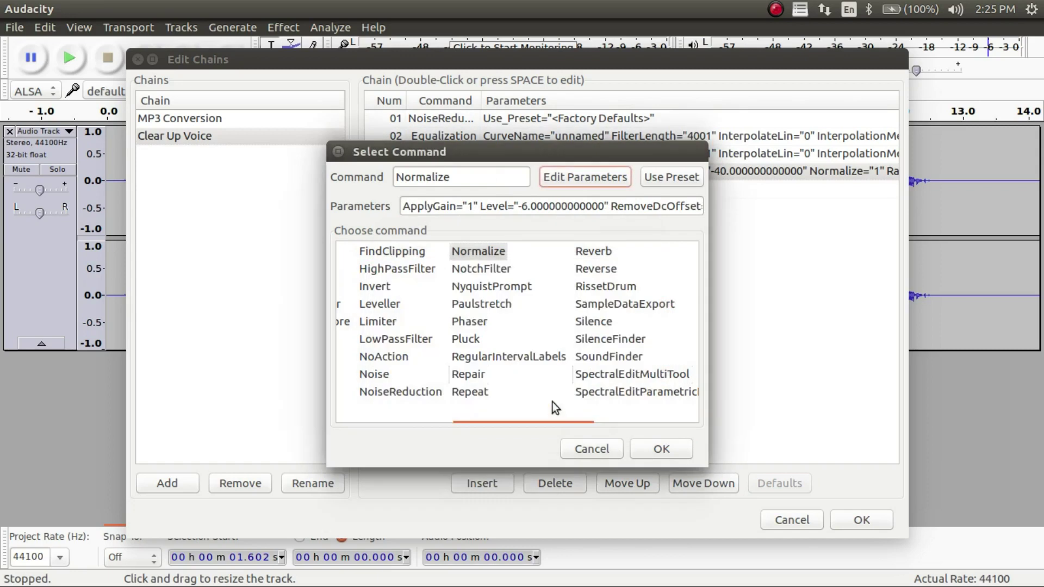
click(652, 449)
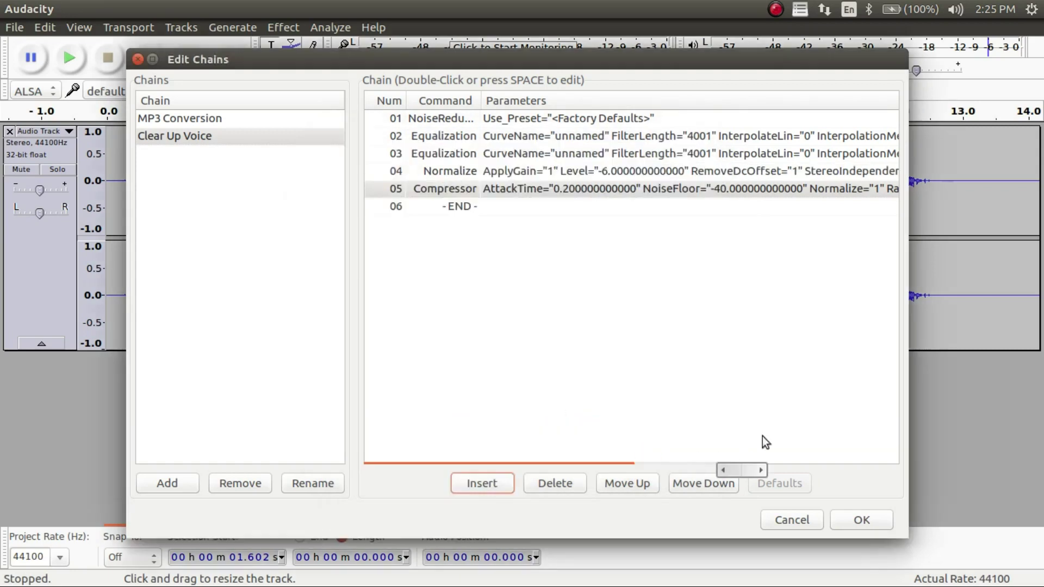
click(860, 520)
Return the recording to its quiet, unprocessed waveform.
click(230, 211)
key(ctrl+r)
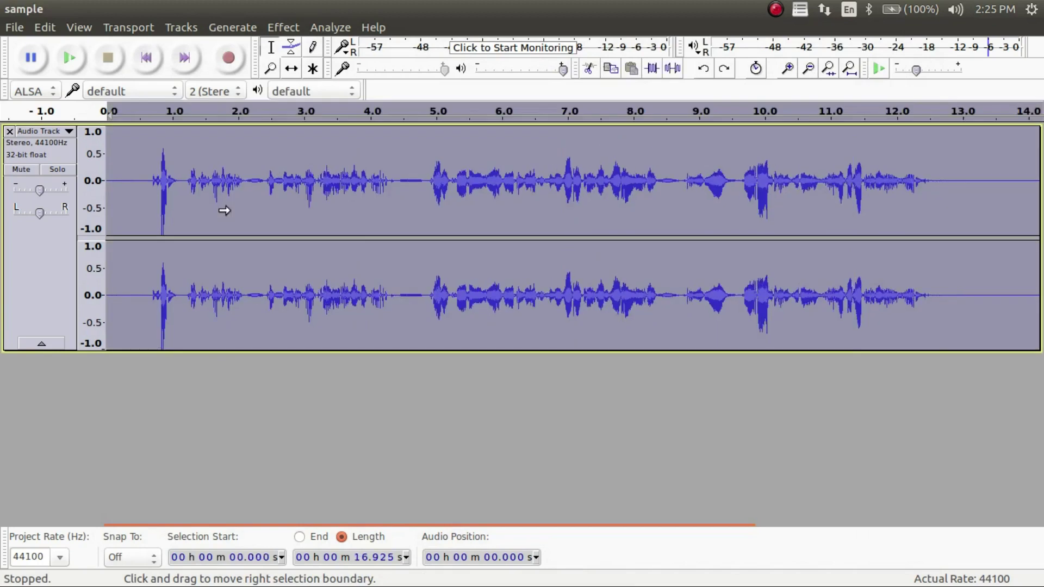
click(192, 205)
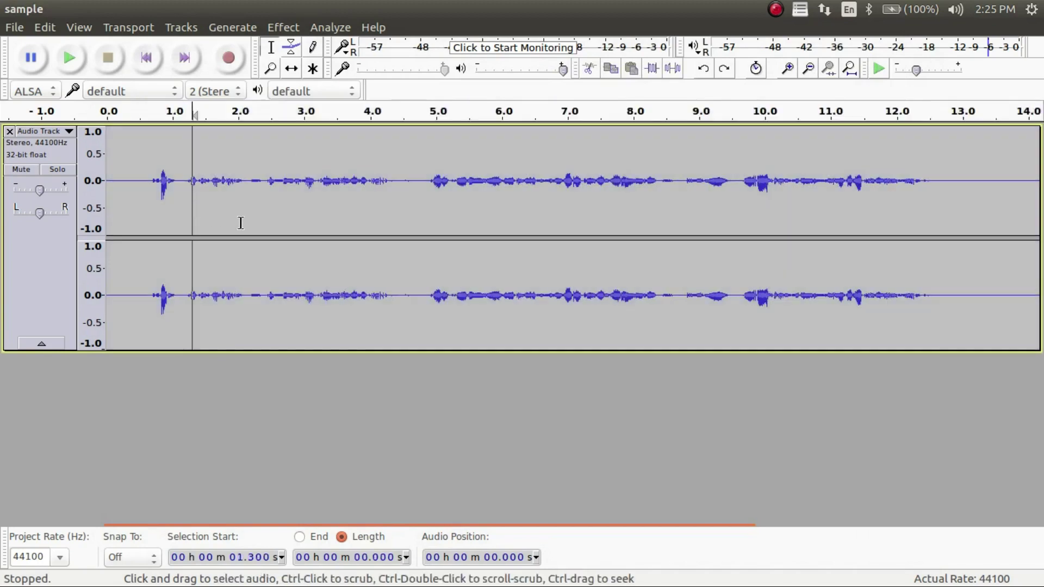
Select the whole recording and apply the Clear Up Voice chain to the current project.
key(ctrl+a)
click(16, 29)
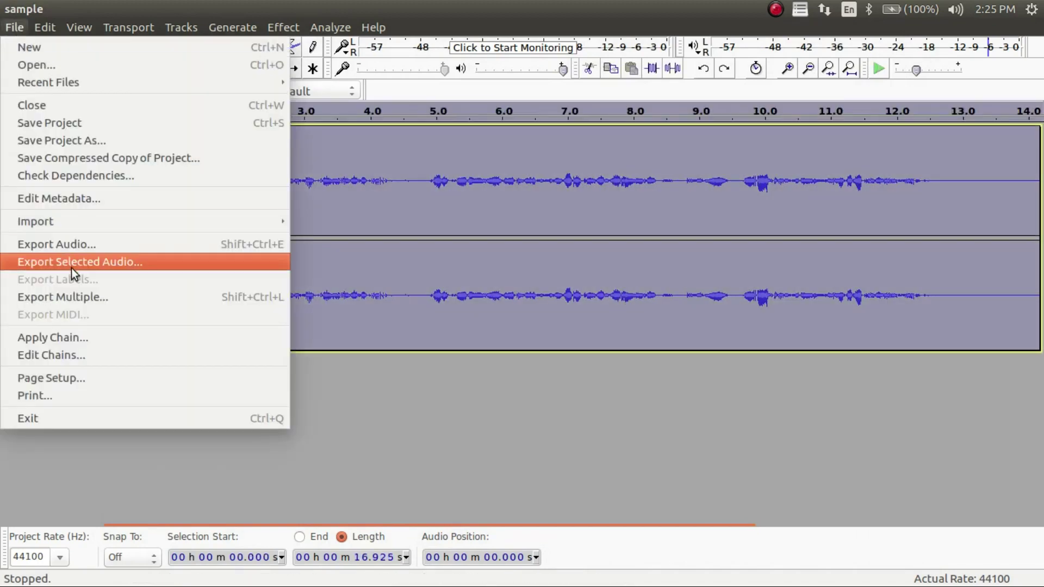
click(85, 340)
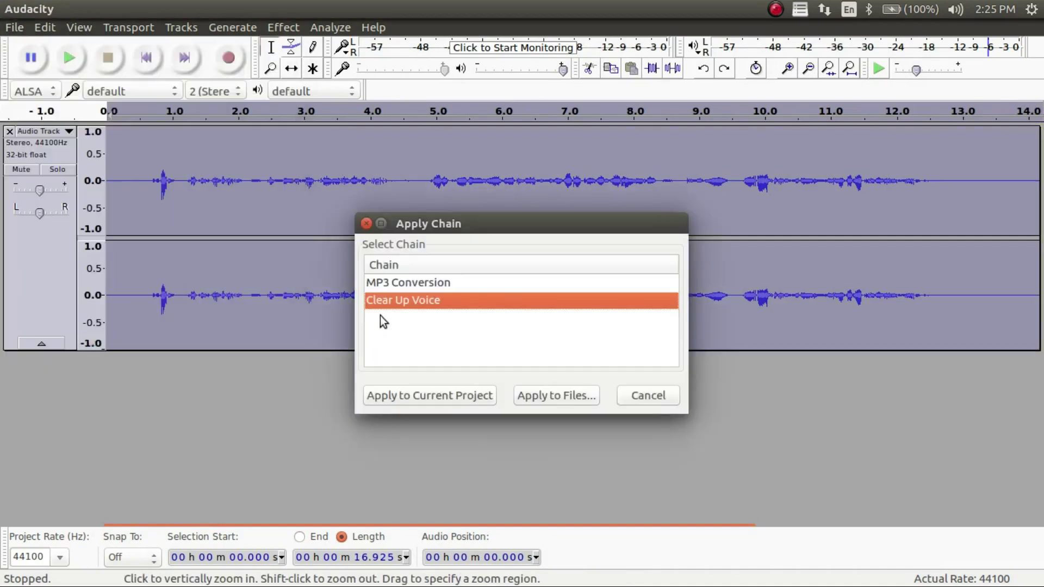
click(454, 397)
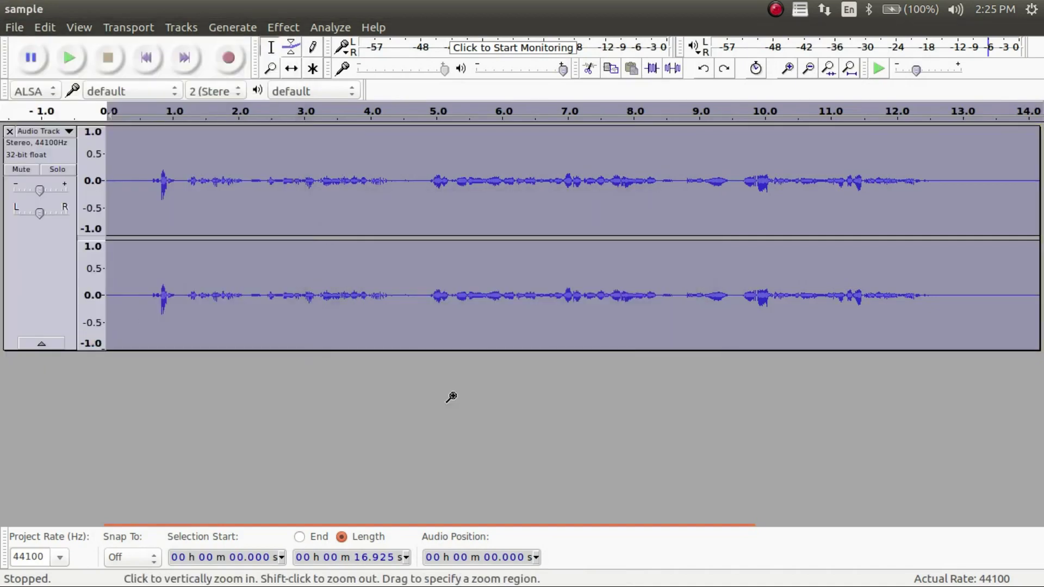